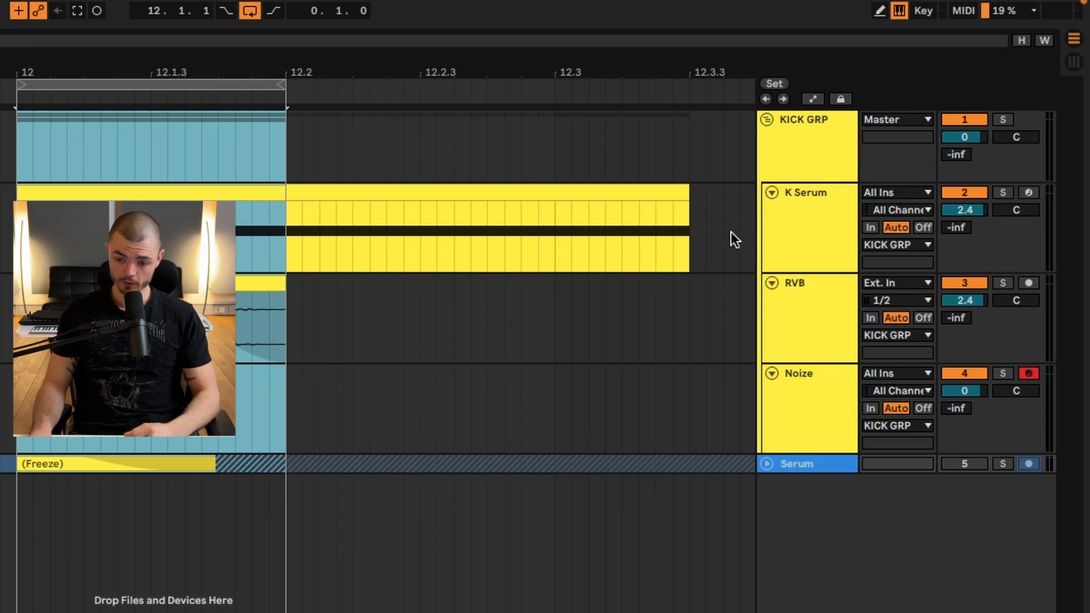
# Review the oscillator and effects settings of the KICK SIMPLE - Starting Point preset in Serum.
pyautogui.click(767, 227)
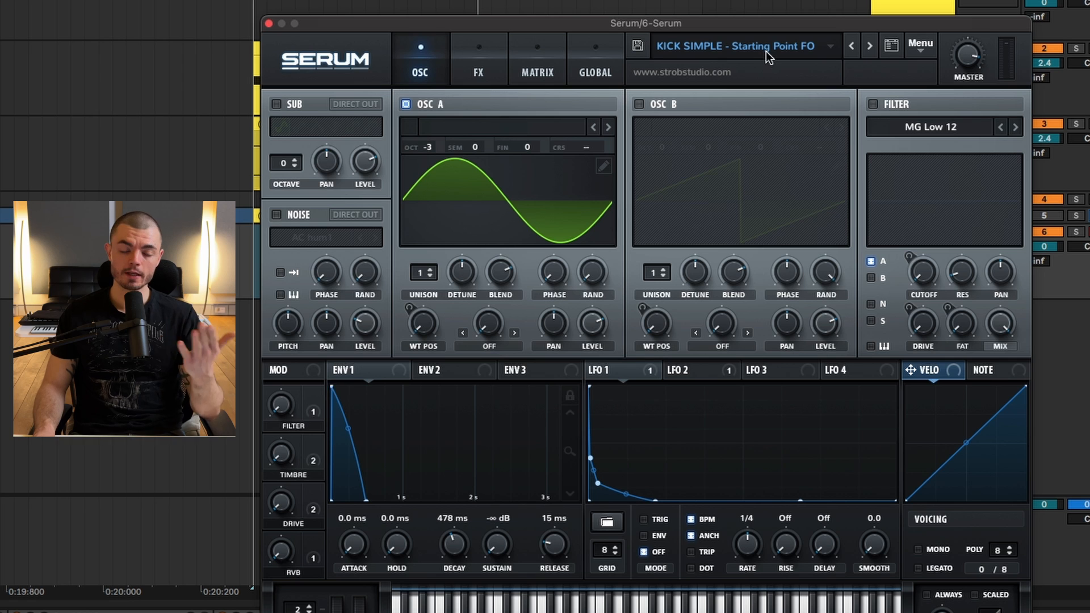
pyautogui.moveTo(739, 19); pyautogui.dragTo(660, 40)
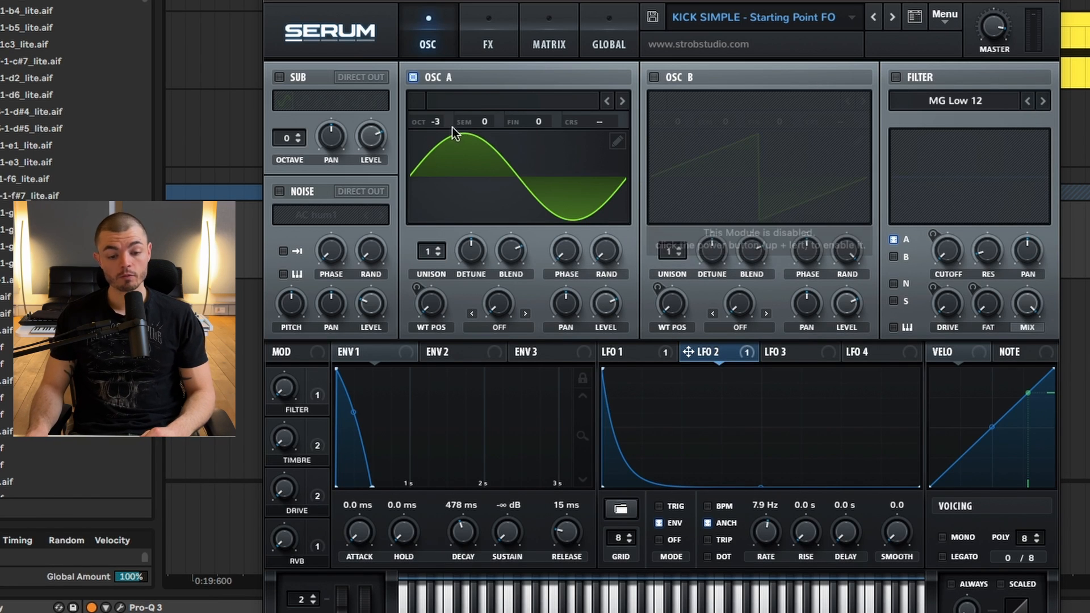
pyautogui.click(507, 17)
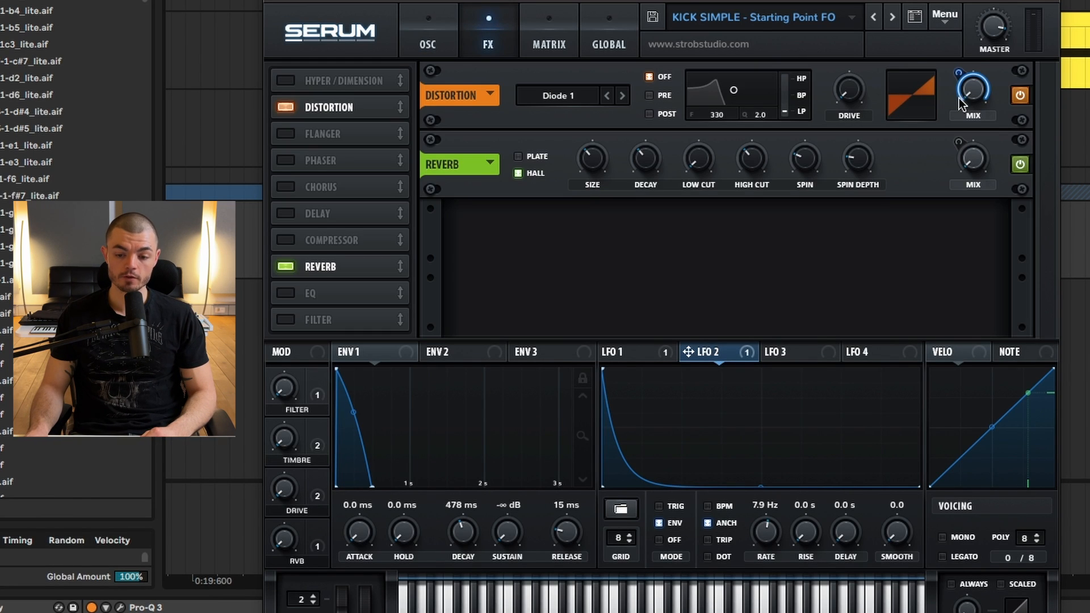
# Solo the 6 Serum kick track and freeze it.
pyautogui.click(946, 252)
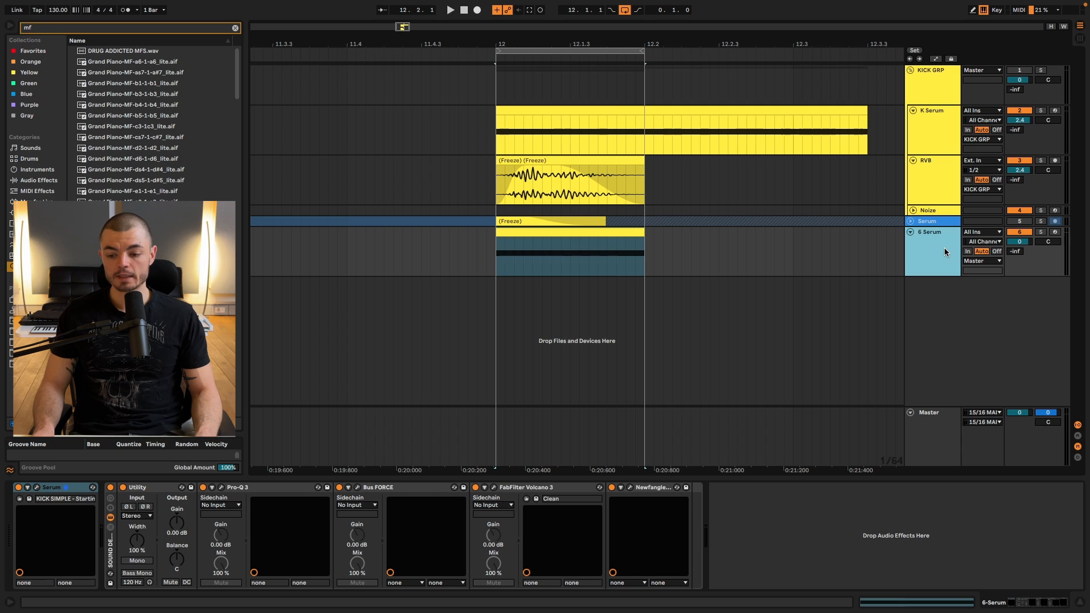
pyautogui.click(1041, 232)
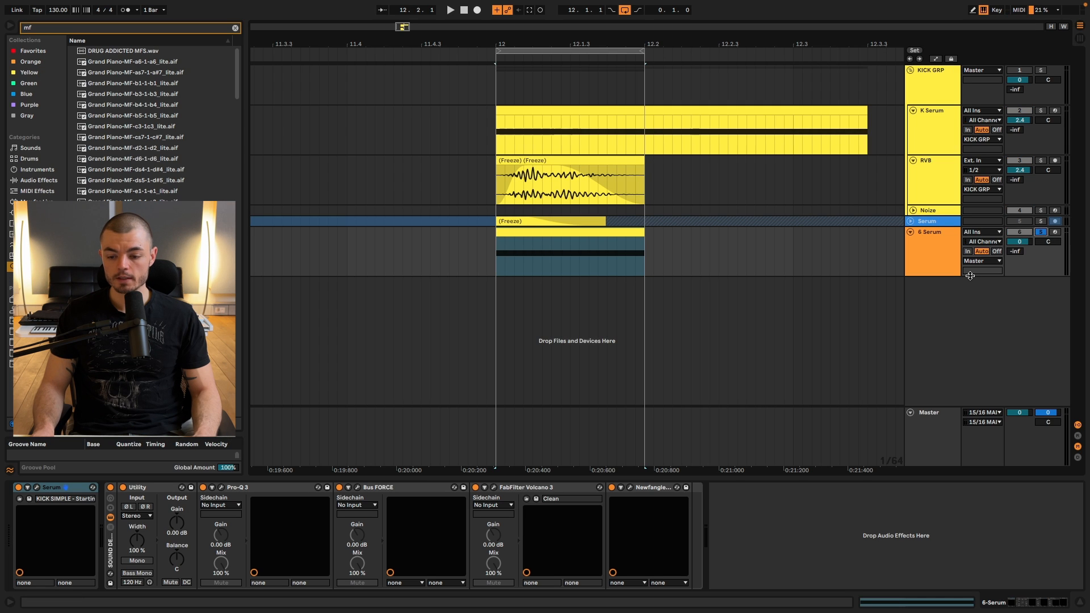
pyautogui.click(943, 266)
pyautogui.rightClick(946, 258)
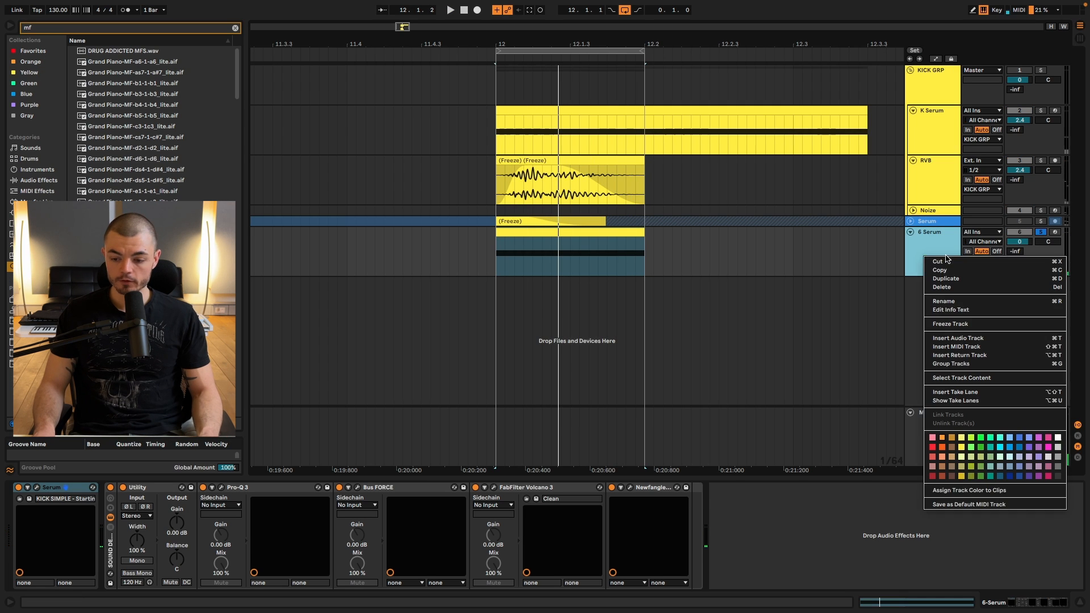
pyautogui.click(1000, 324)
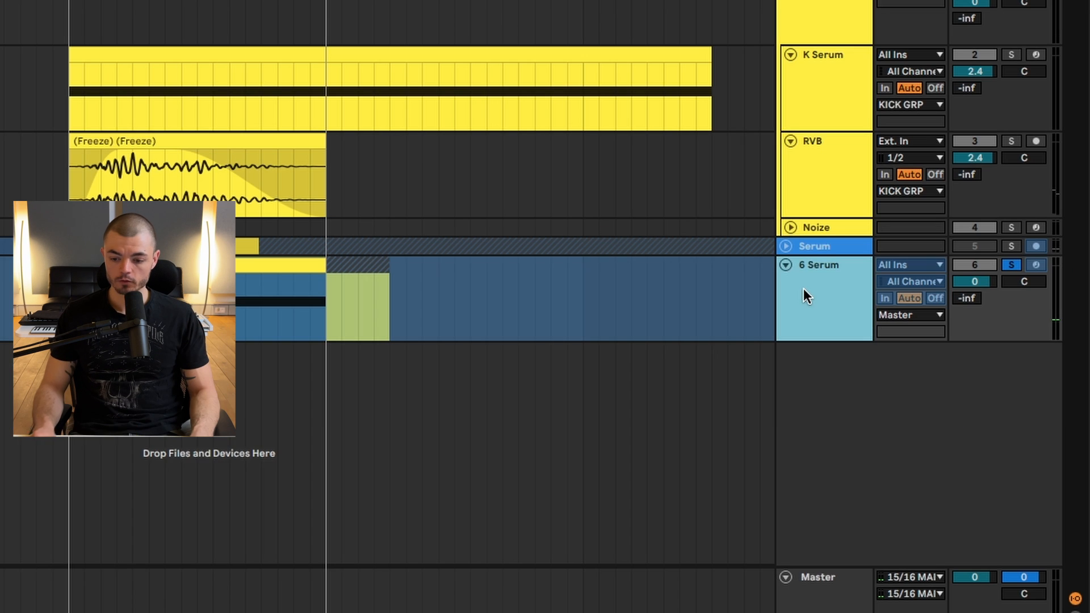
# Duplicate the frozen 6 Serum track and flatten the copy to audio.
pyautogui.press('super+d')
pyautogui.rightClick(928, 293)
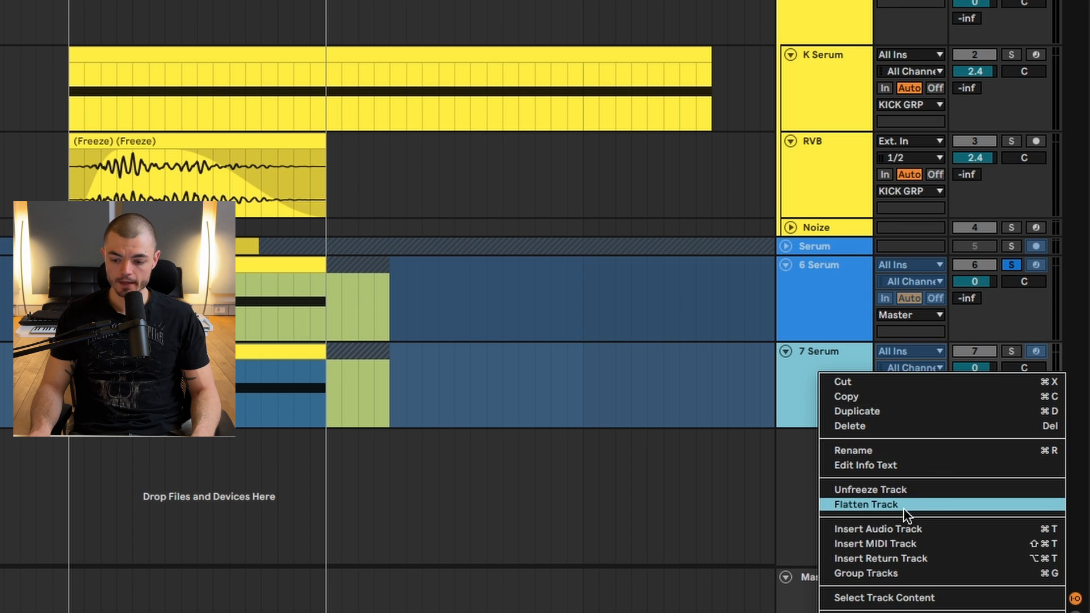
pyautogui.click(904, 504)
# Delete the freeze tail clip that follows the kick audio on the flattened Serum track.
pyautogui.moveTo(729, 316); pyautogui.dragTo(652, 314)
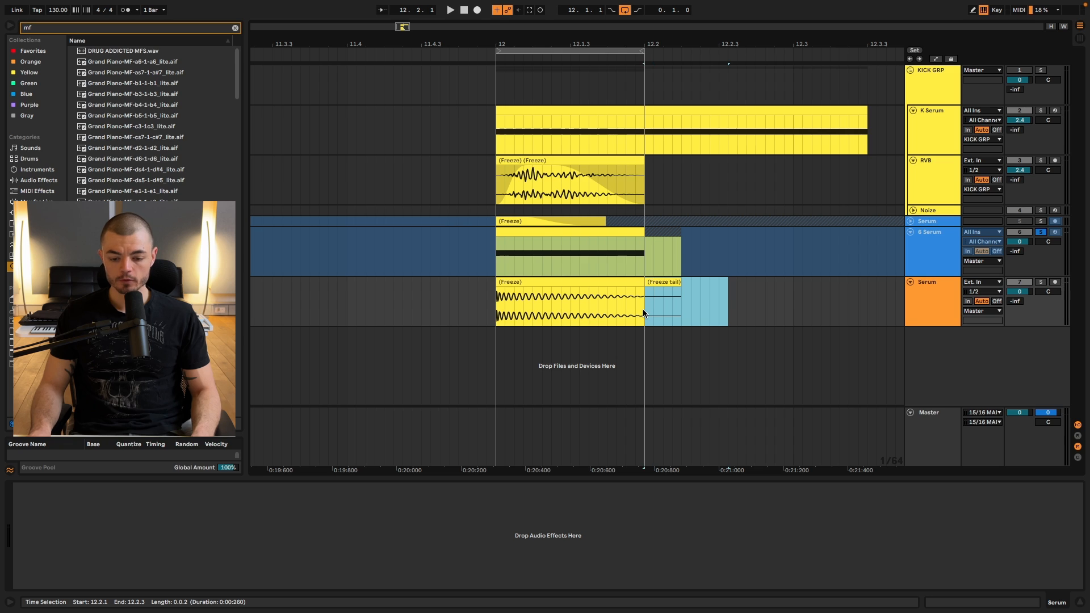
pyautogui.press('Delete')
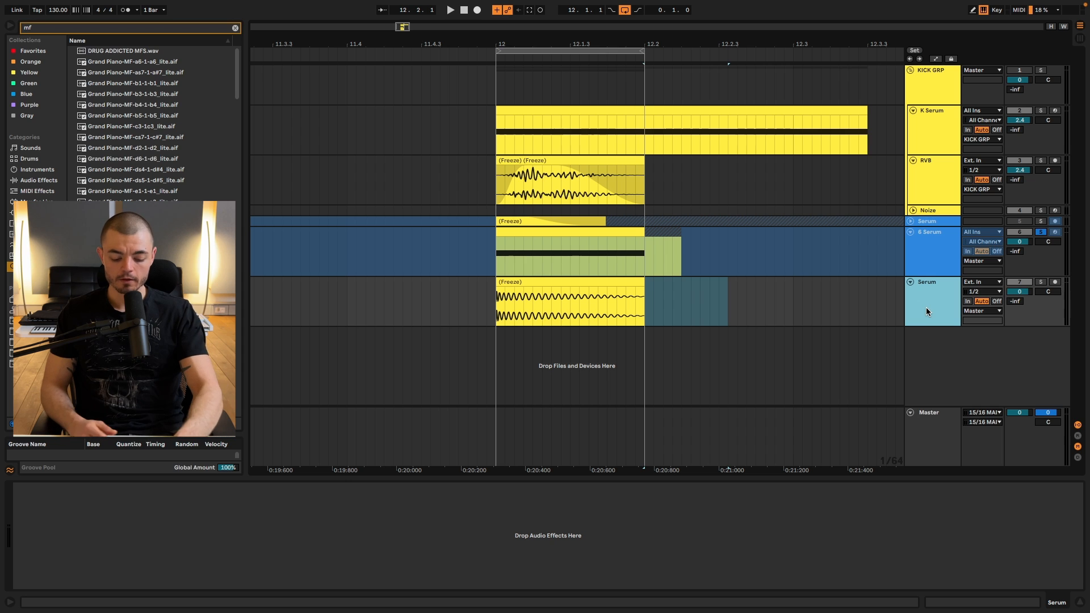
# Add FabFilter Pro-R to the flattened Serum track and turn its Brightness down toward Dark.
pyautogui.click(926, 312)
pyautogui.press('super+f')
pyautogui.write('Pro-R fab')
pyautogui.press('Down')
pyautogui.press('Down')
pyautogui.press('Return')
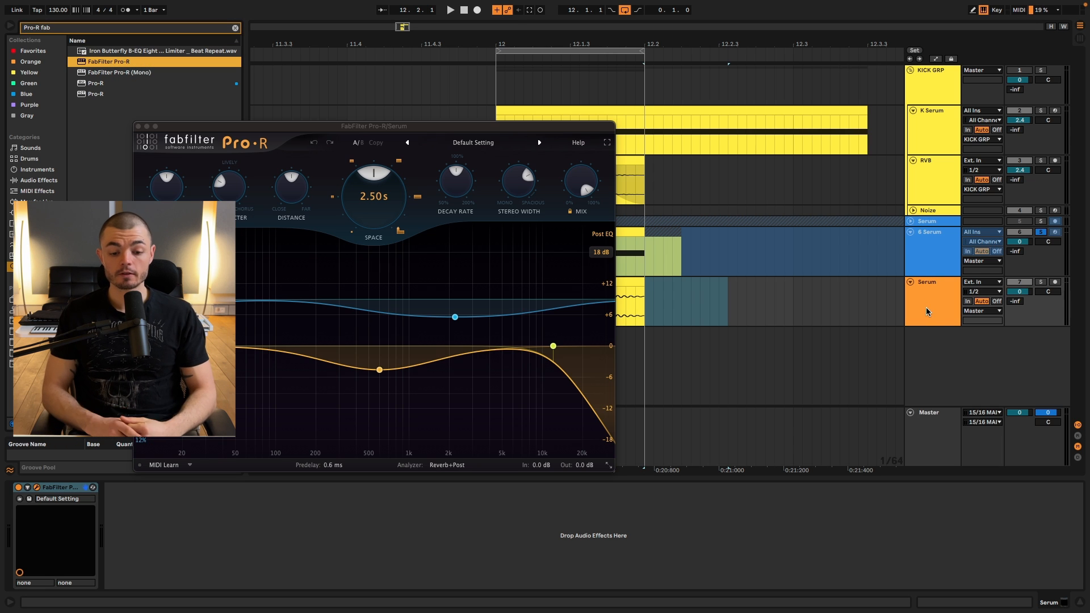
pyautogui.moveTo(429, 129); pyautogui.dragTo(755, 199)
pyautogui.moveTo(499, 251); pyautogui.dragTo(498, 269)
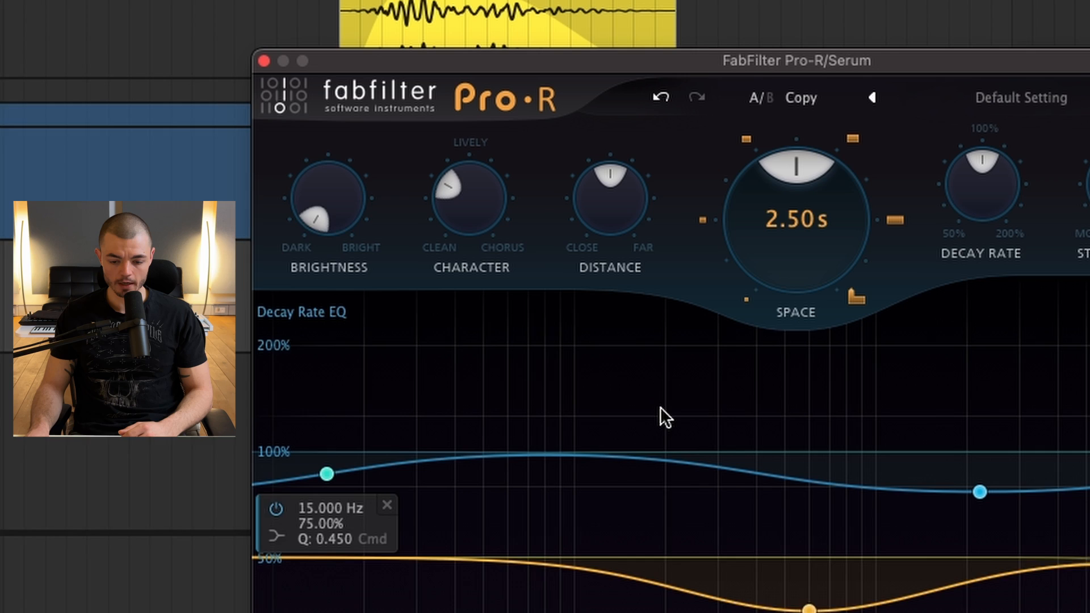
# Adjust the Pro-R reverb's Space to about 2.55 s and its Distance to about 50.7%.
pyautogui.moveTo(862, 227); pyautogui.dragTo(862, 225)
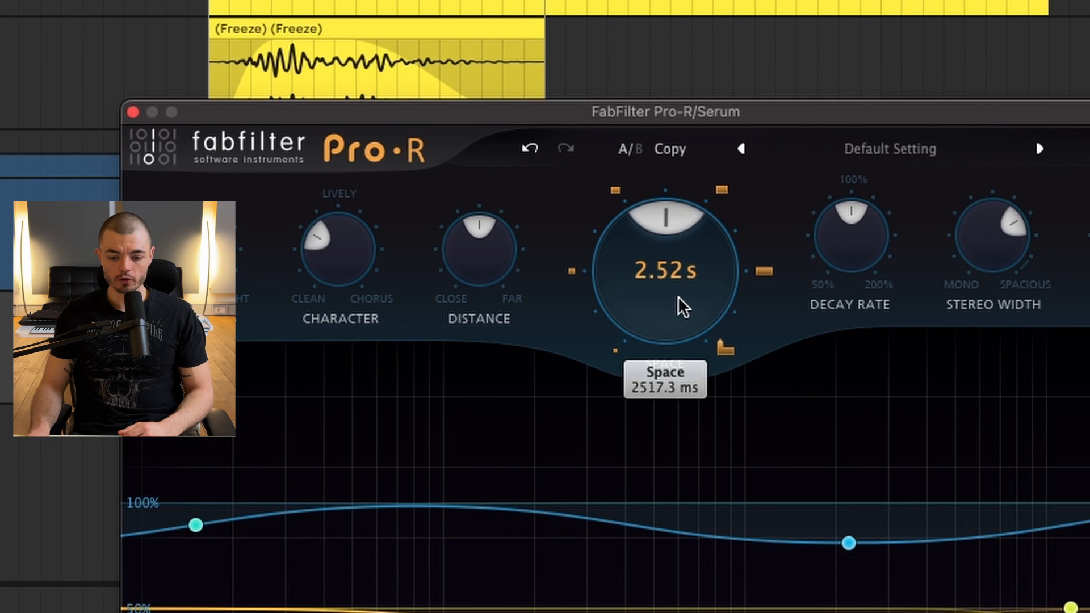
pyautogui.scroll(3, 678, 272)
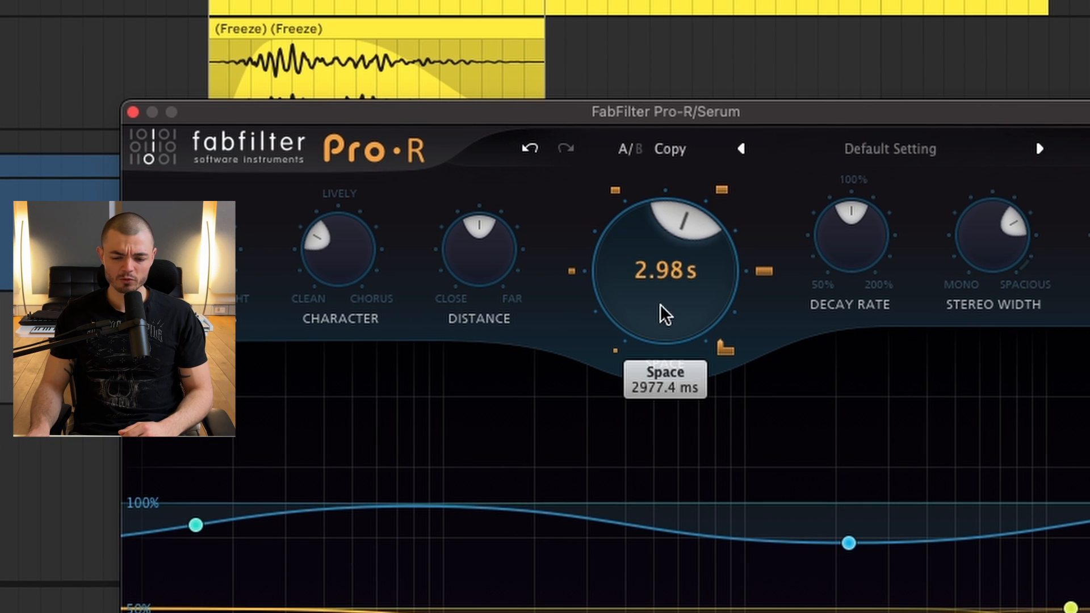
pyautogui.moveTo(470, 257); pyautogui.dragTo(454, 287)
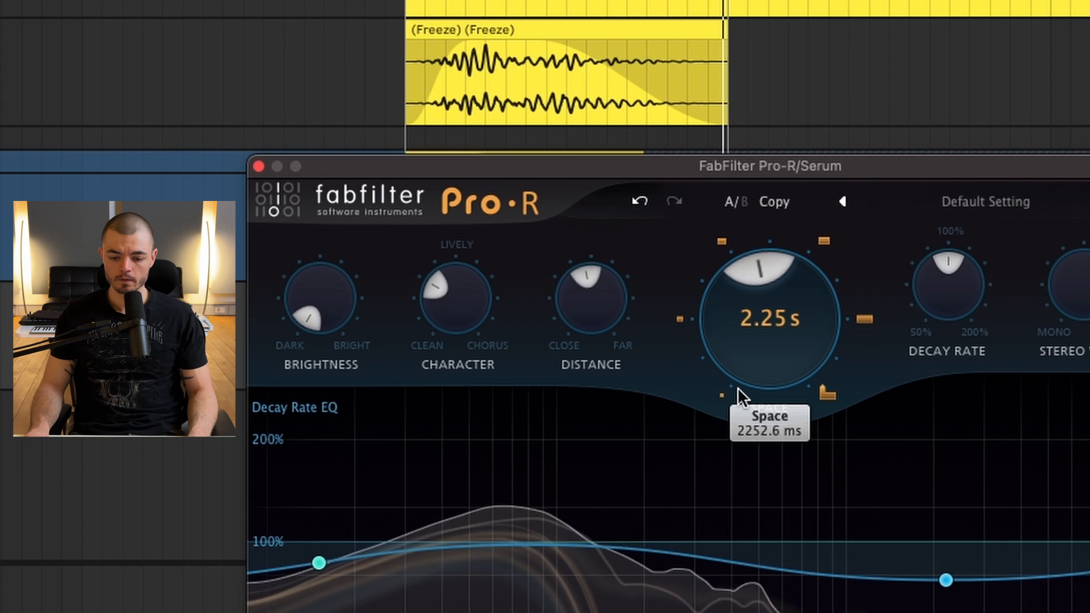
pyautogui.moveTo(738, 388)
pyautogui.mouseDown()
pyautogui.moveTo(735, 366)
pyautogui.moveTo(735, 389)
pyautogui.mouseUp()
pyautogui.moveTo(567, 293); pyautogui.dragTo(551, 237)
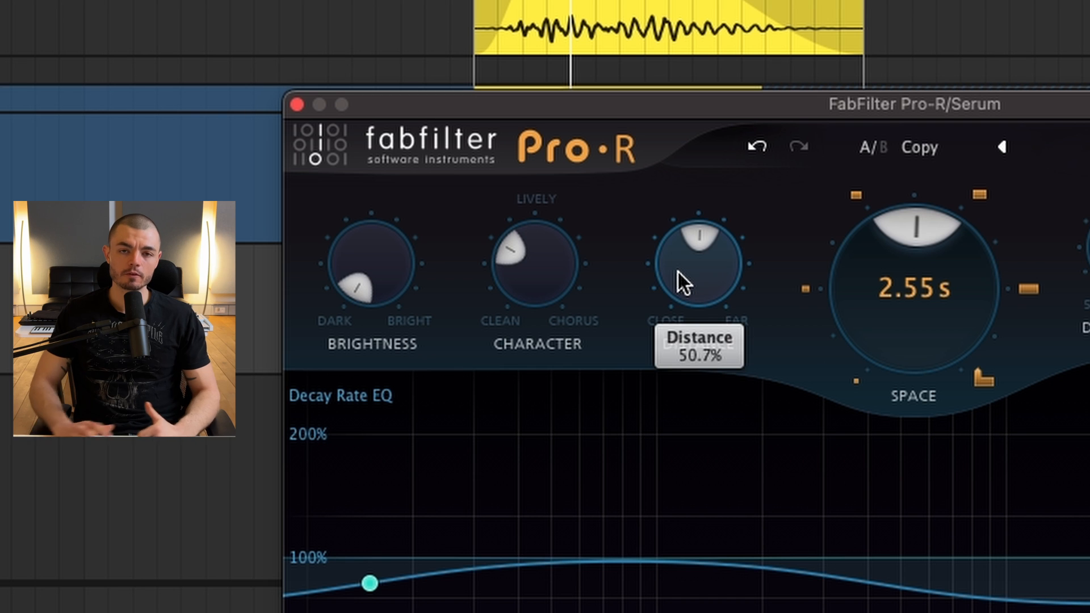
pyautogui.moveTo(679, 271)
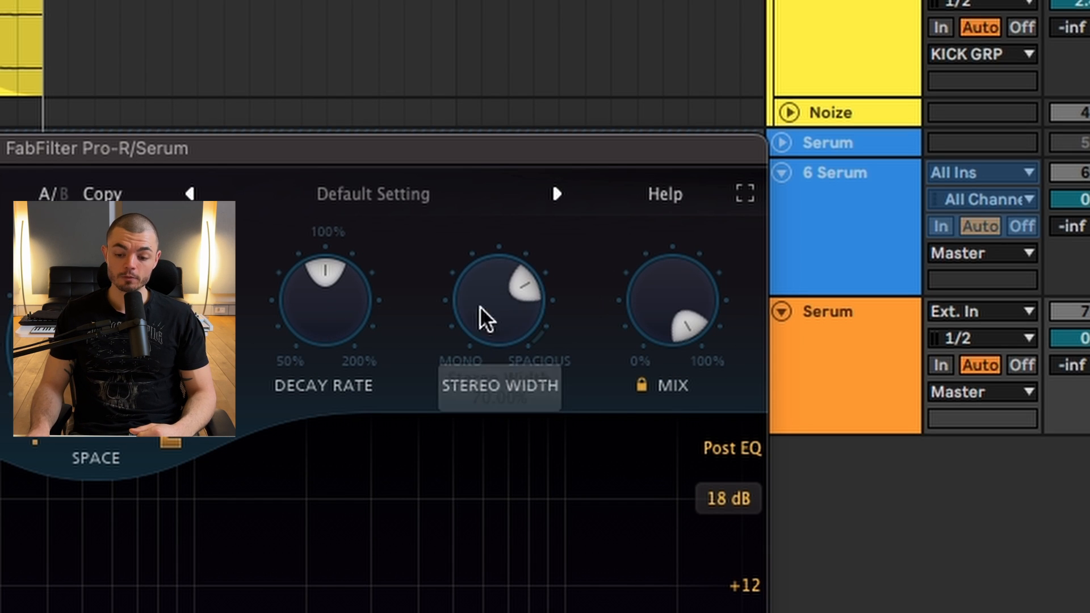
# Narrow the Pro-R reverb's Stereo Width to about 27.91% and set its Space to 2.50 s.
pyautogui.moveTo(480, 310); pyautogui.dragTo(481, 404)
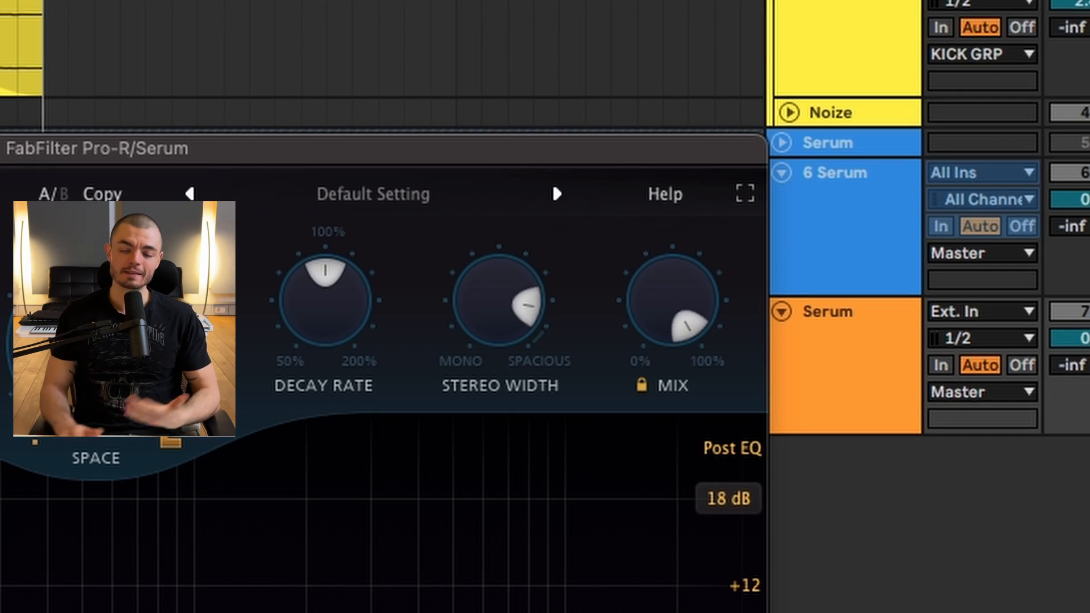
pyautogui.moveTo(470, 304)
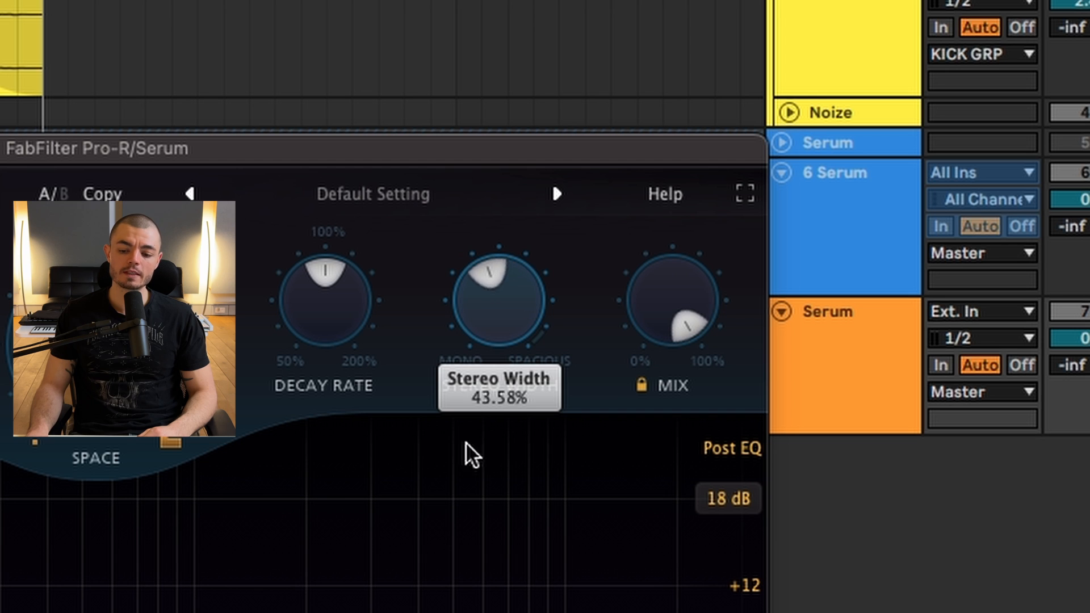
pyautogui.moveTo(466, 500); pyautogui.dragTo(494, 285)
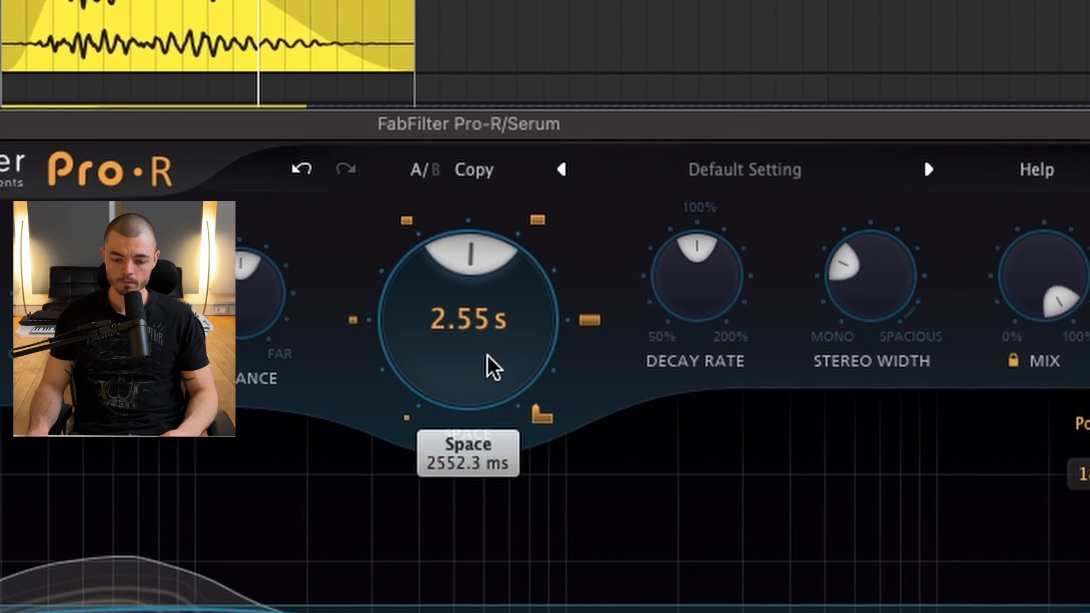
pyautogui.moveTo(117, 377); pyautogui.dragTo(116, 409)
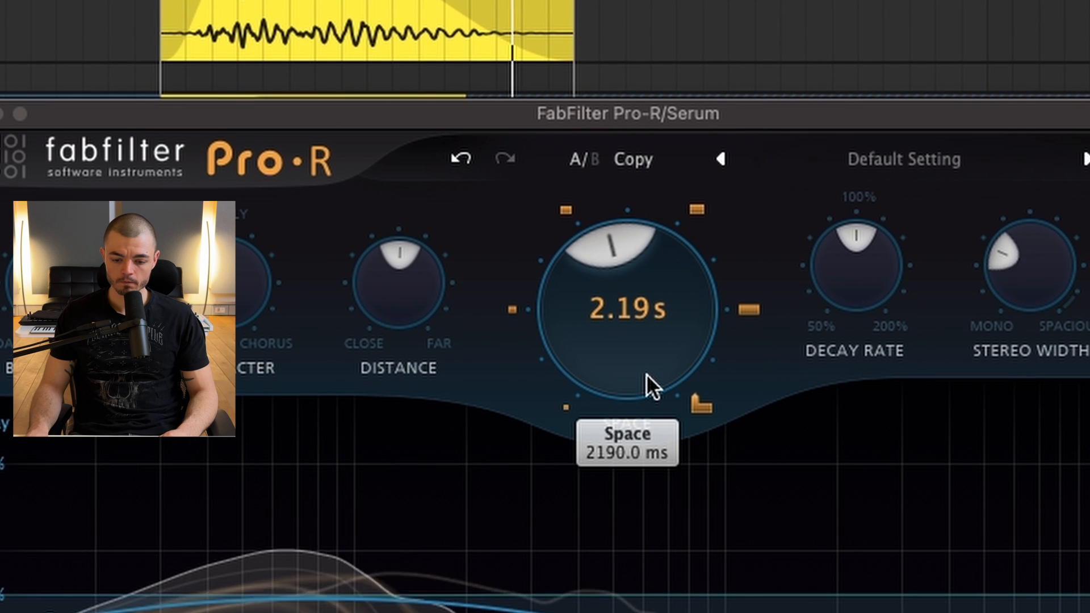
pyautogui.moveTo(647, 375); pyautogui.dragTo(645, 345)
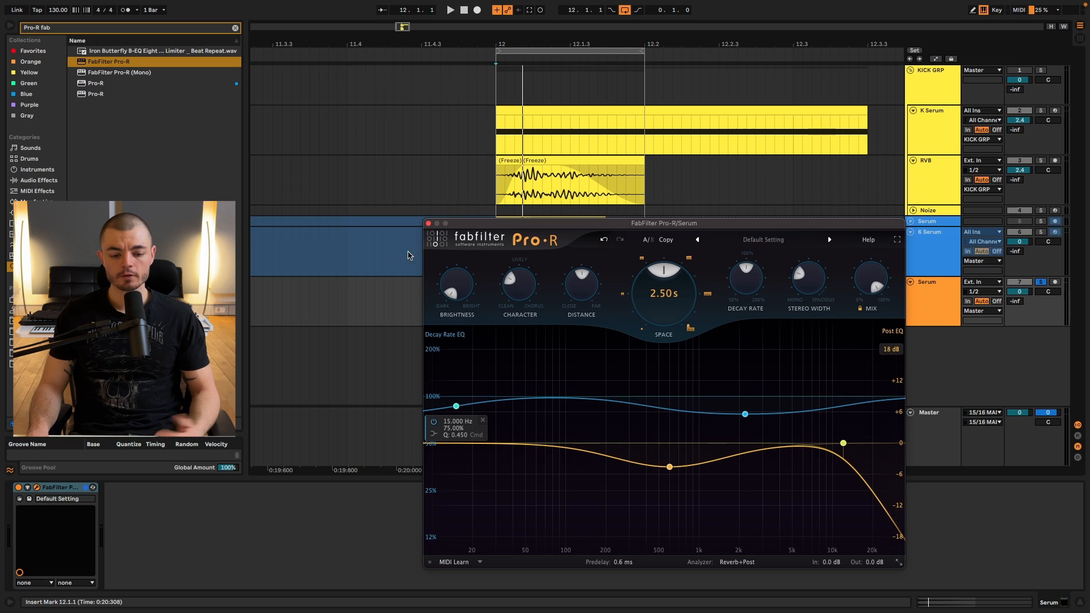
# Close the reverb window, then freeze and flatten the Serum audio track to print the reverb.
pyautogui.click(429, 223)
pyautogui.rightClick(923, 299)
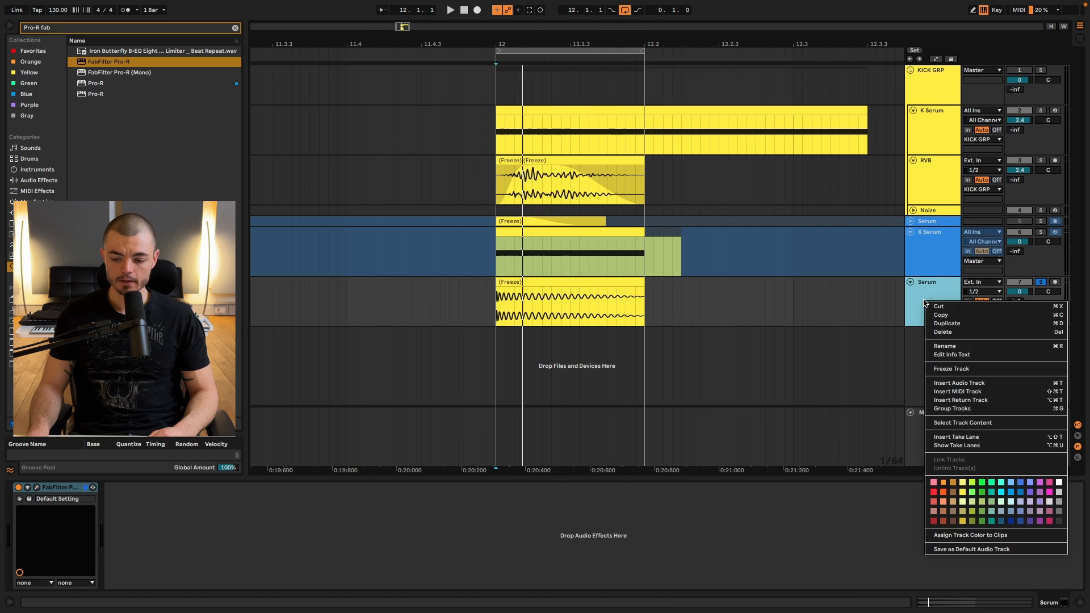
pyautogui.click(960, 369)
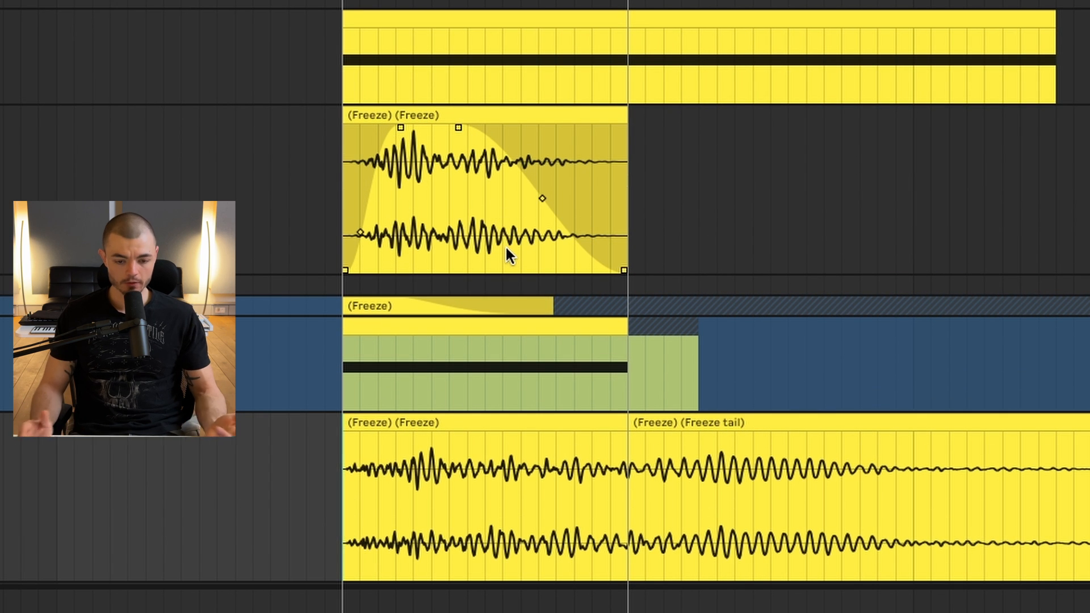
# Delete the freeze tail after the printed reverb clip and solo the 6 Serum kick track as well.
pyautogui.click(635, 511)
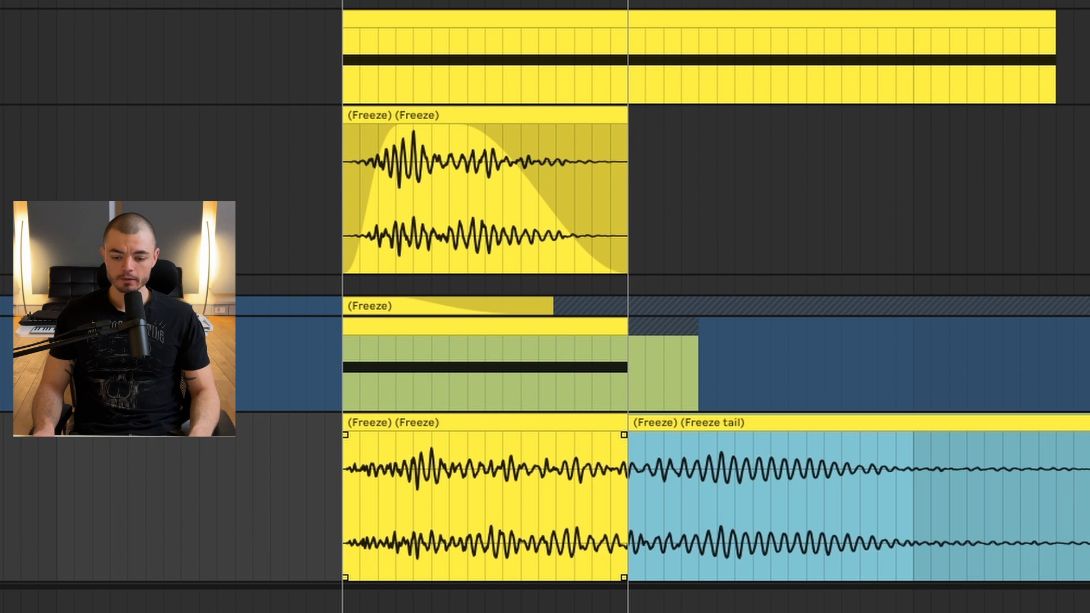
pyautogui.press('Delete')
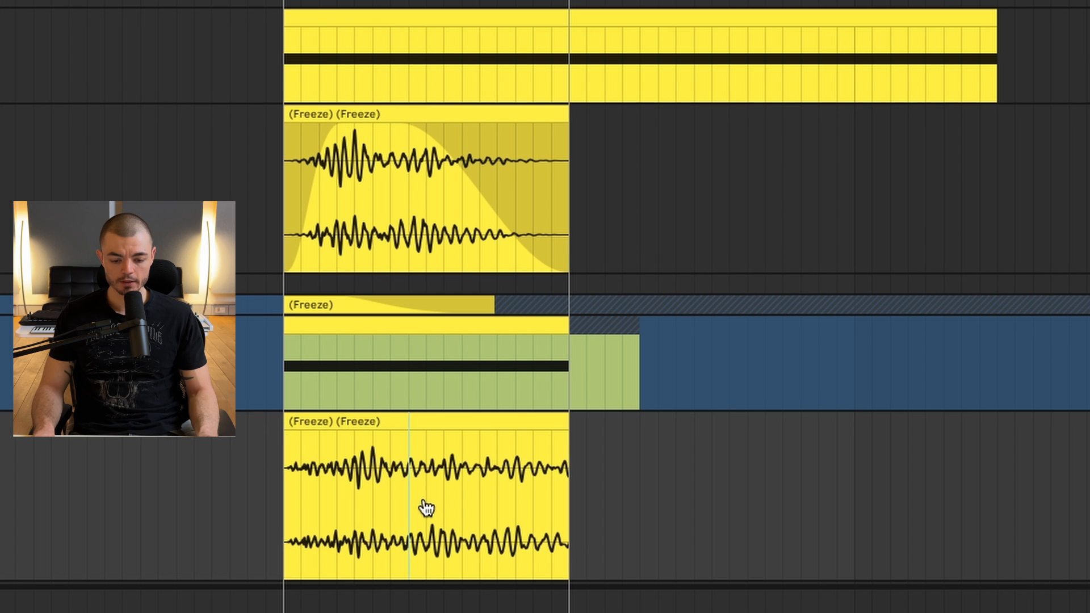
pyautogui.moveTo(424, 504); pyautogui.dragTo(404, 526)
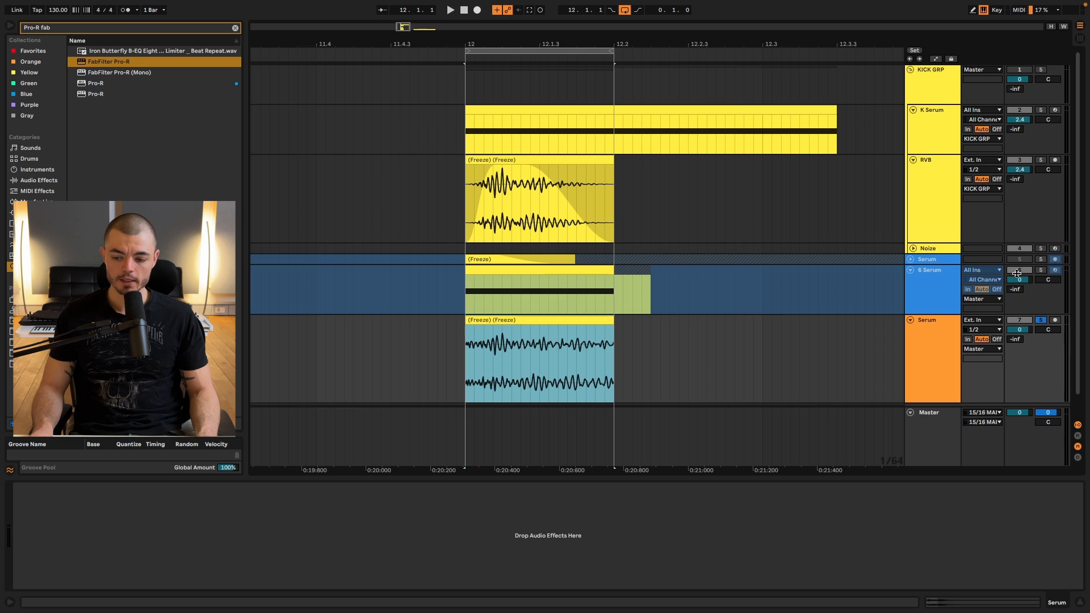
pyautogui.click(1039, 273)
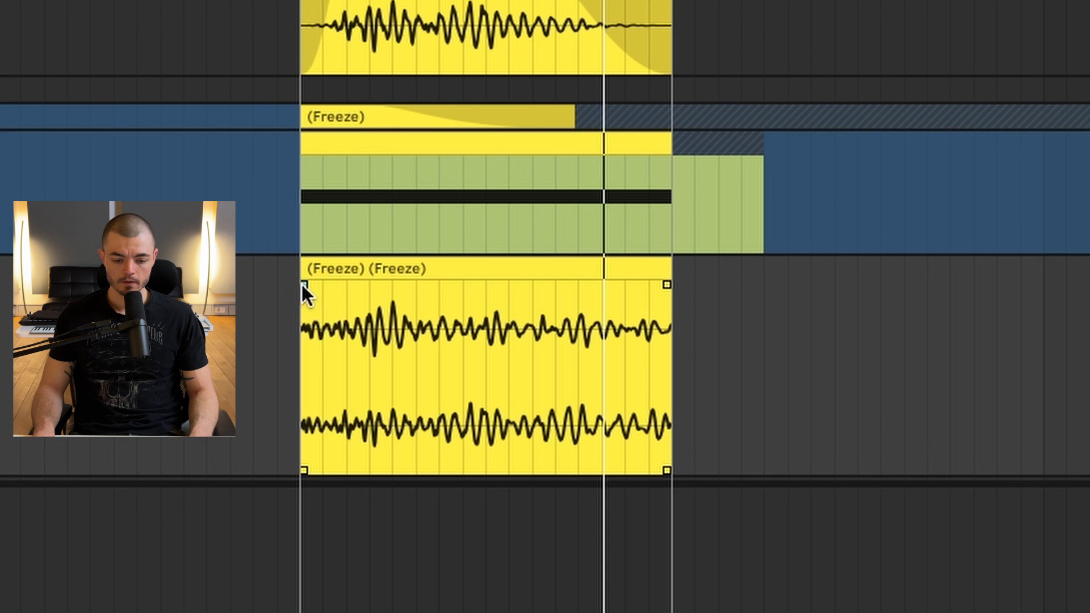
# Give the reverb clip a fade-in over about its first quarter and a long curved fade-out over roughly the last 60%.
pyautogui.moveTo(466, 326); pyautogui.dragTo(498, 326)
pyautogui.moveTo(386, 284); pyautogui.dragTo(390, 284)
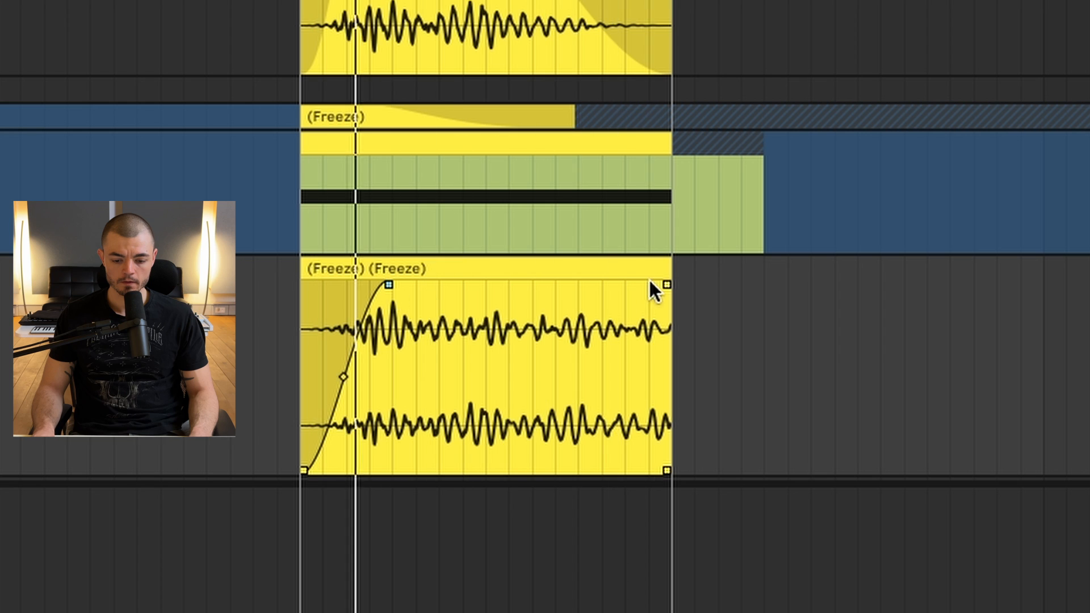
pyautogui.moveTo(666, 284); pyautogui.dragTo(438, 285)
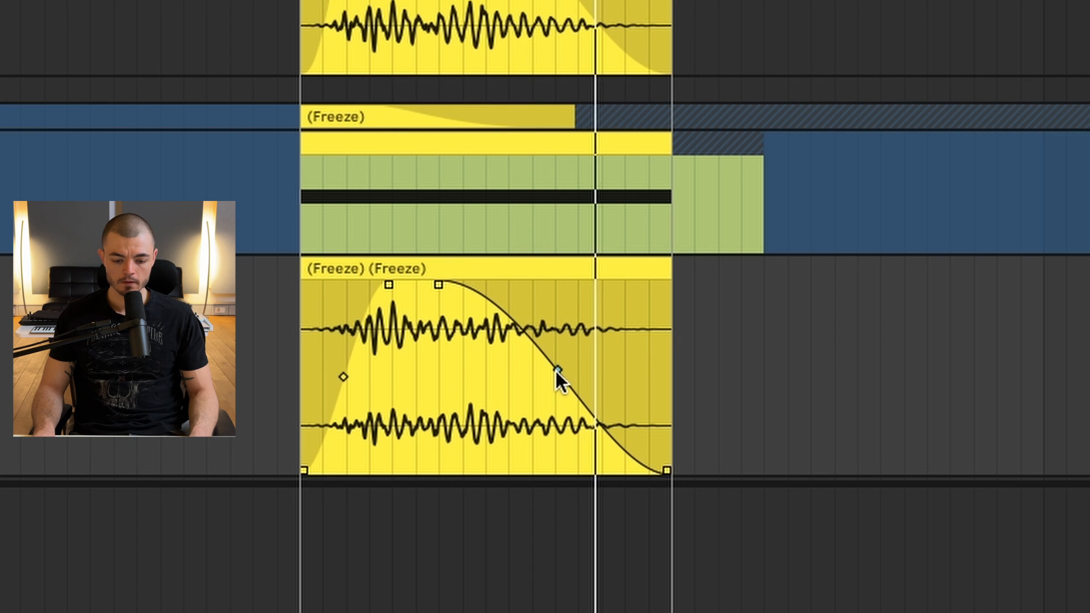
pyautogui.press('space')
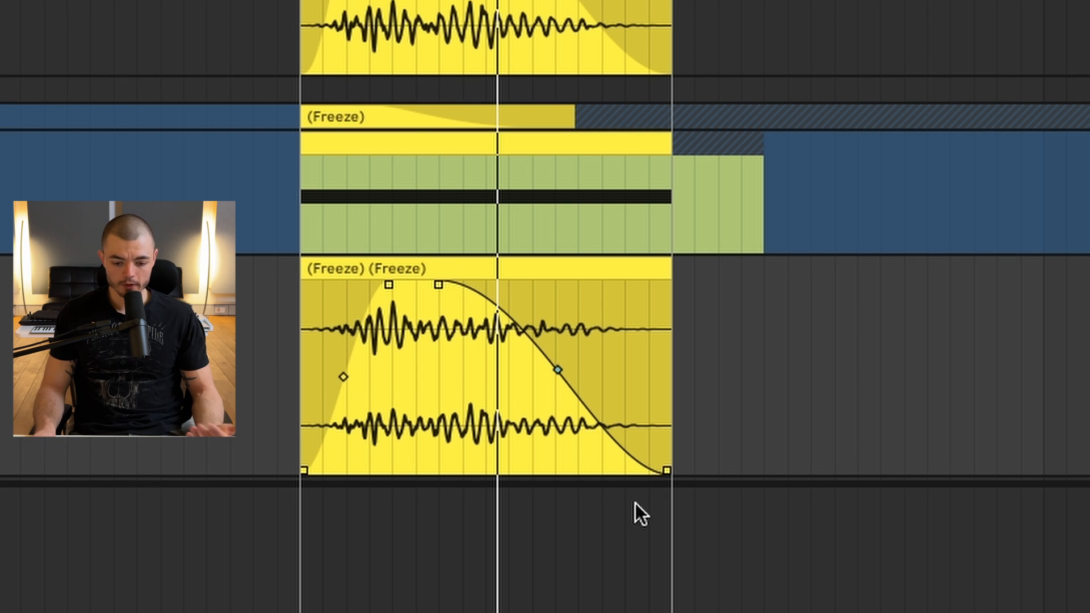
pyautogui.moveTo(554, 370)
pyautogui.mouseDown()
pyautogui.moveTo(809, 248)
pyautogui.moveTo(515, 379)
pyautogui.moveTo(413, 439)
pyautogui.moveTo(565, 387)
pyautogui.mouseUp()
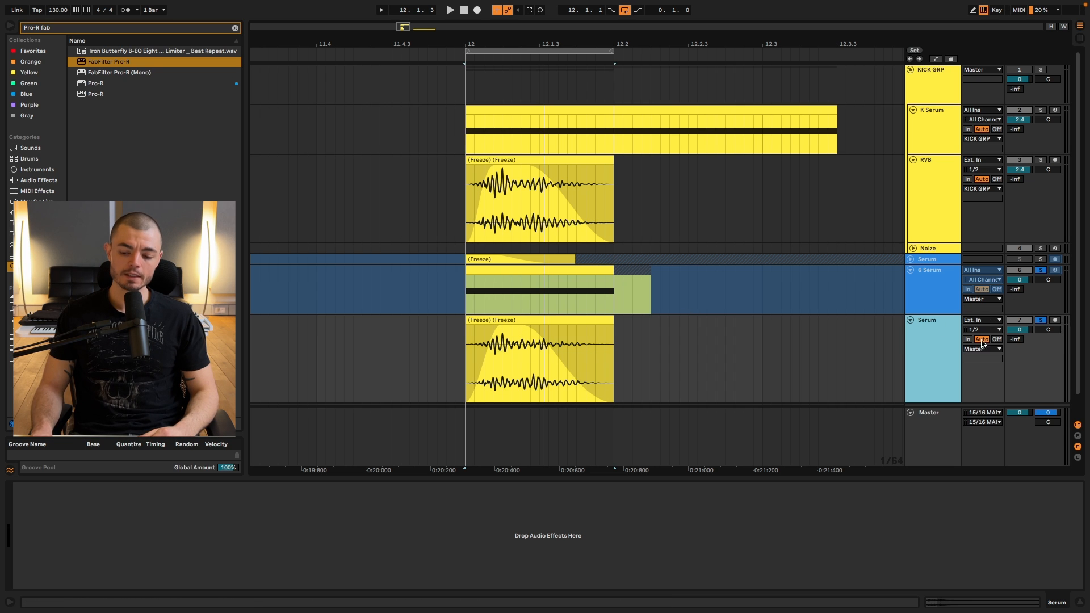
# Unfreeze the 6 Serum kick track.
pyautogui.rightClick(926, 303)
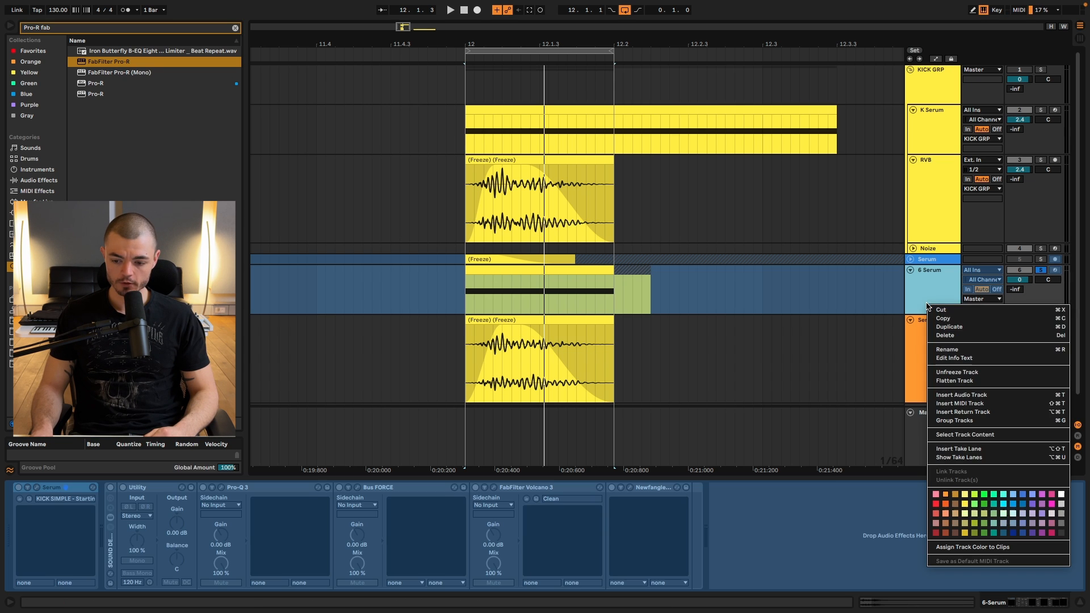
pyautogui.click(985, 373)
# Search the browser for Pro-Q 3 and load it onto the Serum audio track holding the printed reverb.
pyautogui.click(936, 349)
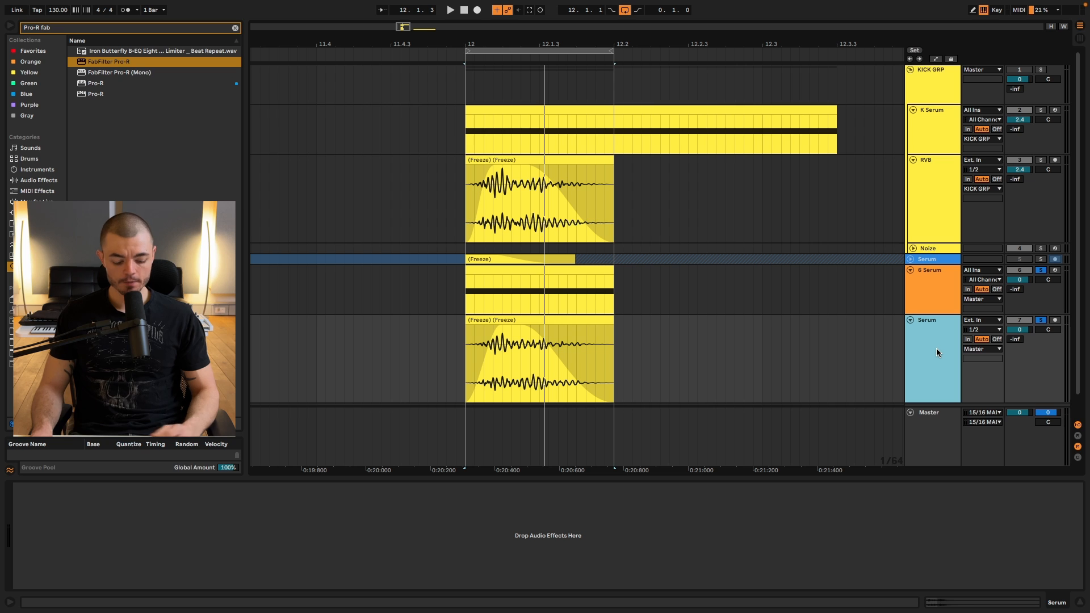
pyautogui.press('Delete')
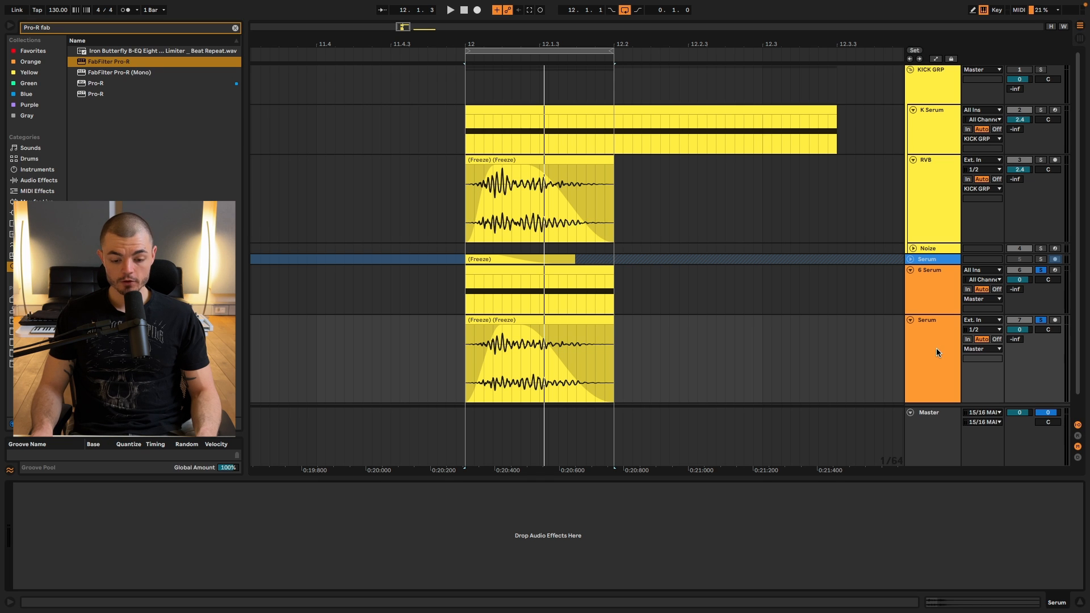
pyautogui.write('pro-q 3 au')
pyautogui.press('Return')
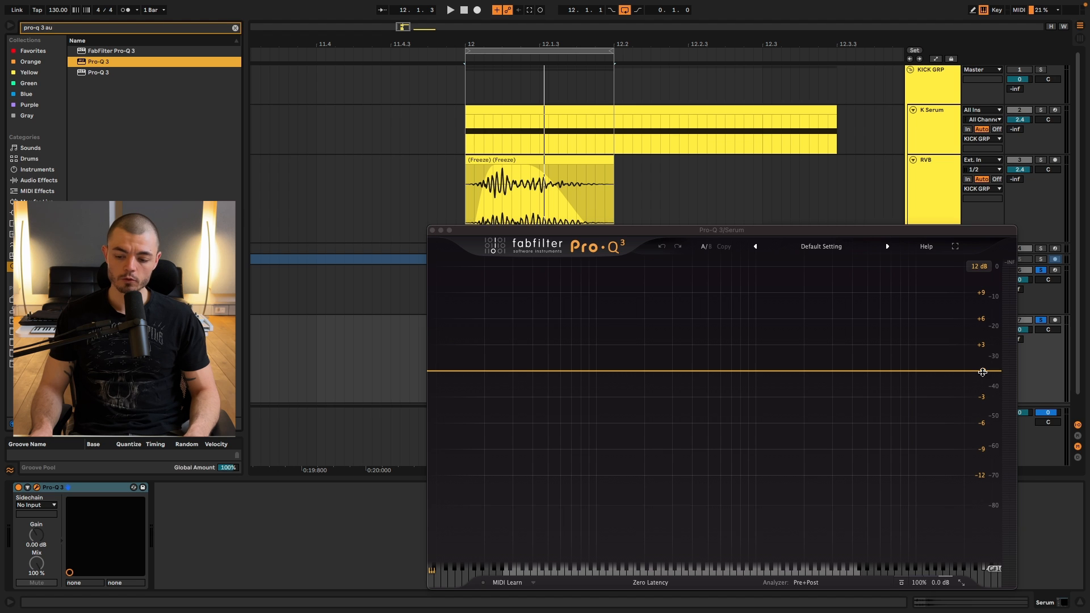
# Filter the printed reverb with a 6 dB/oct High Cut at about 210 Hz and close the EQ window.
pyautogui.moveTo(983, 372); pyautogui.dragTo(638, 372)
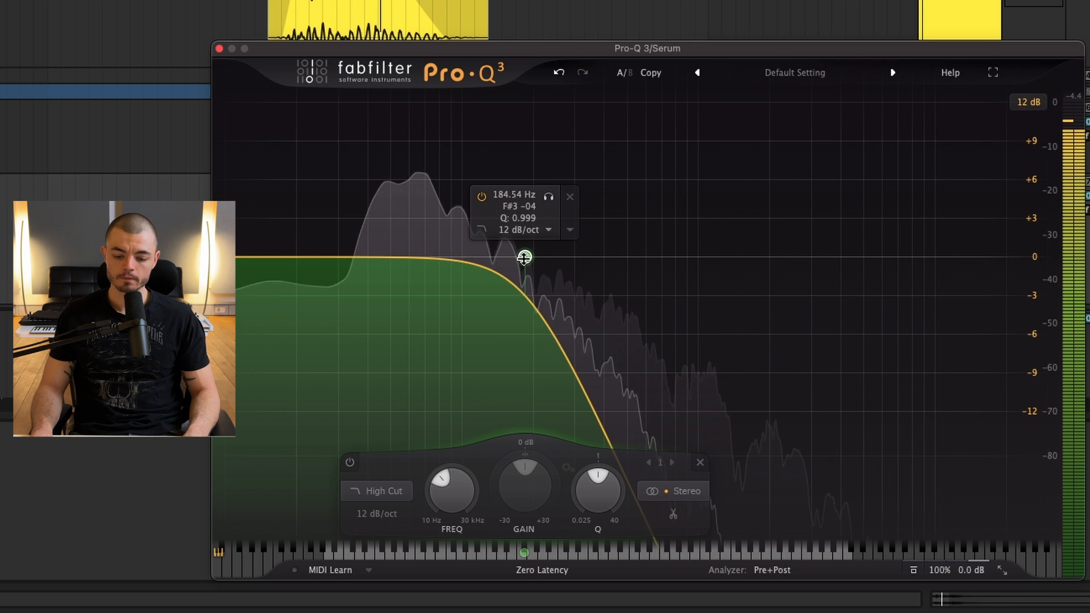
pyautogui.moveTo(525, 257); pyautogui.dragTo(538, 257)
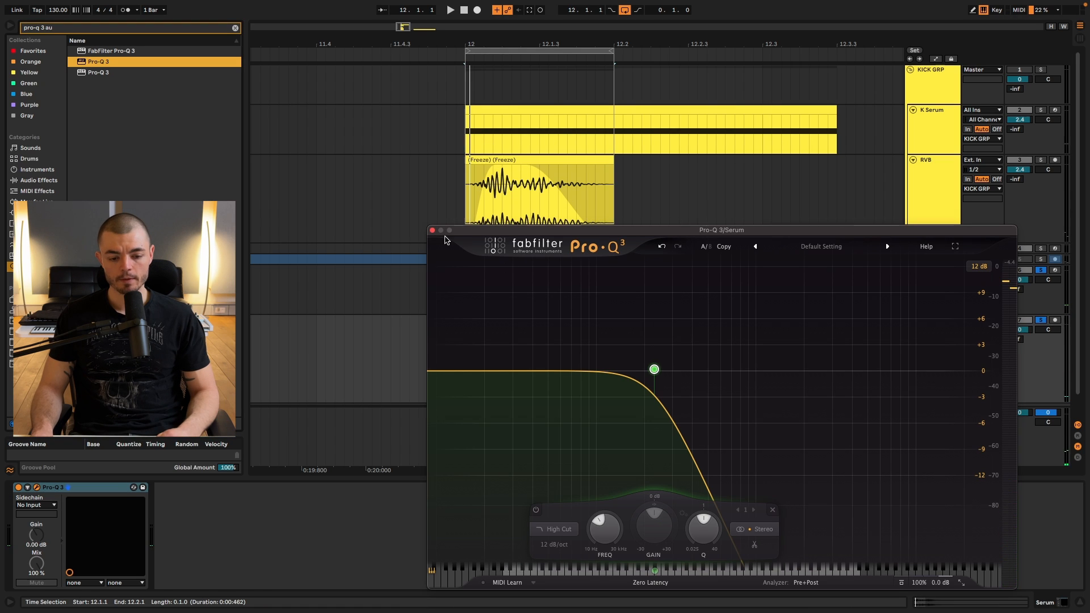
pyautogui.click(432, 230)
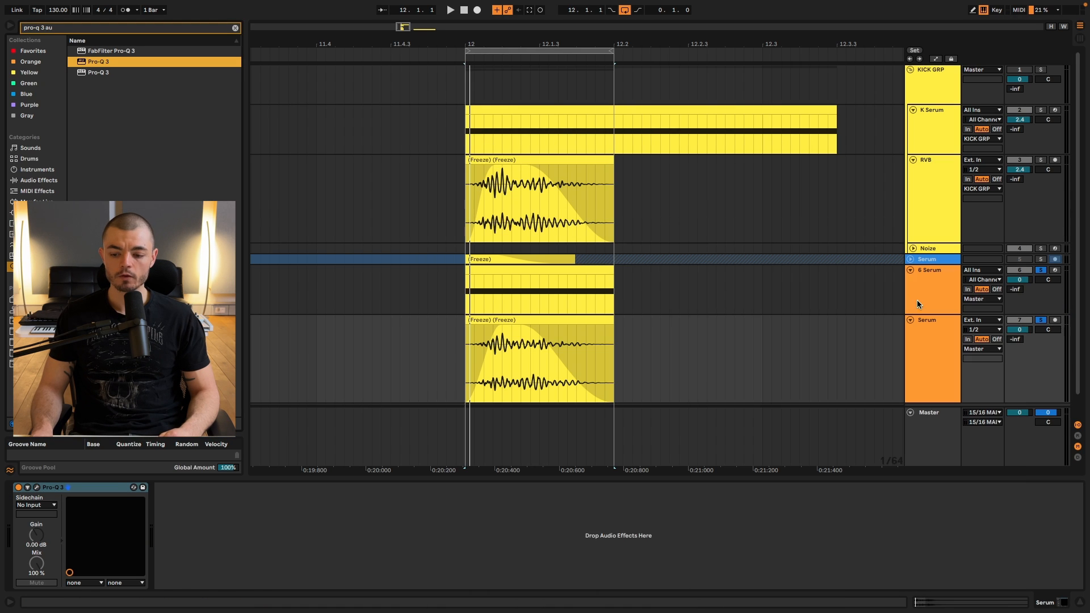
# On the 6 Serum track, move Pro-Q 3 out of the sound design rack to directly after Serum, and delete the rack.
pyautogui.click(917, 300)
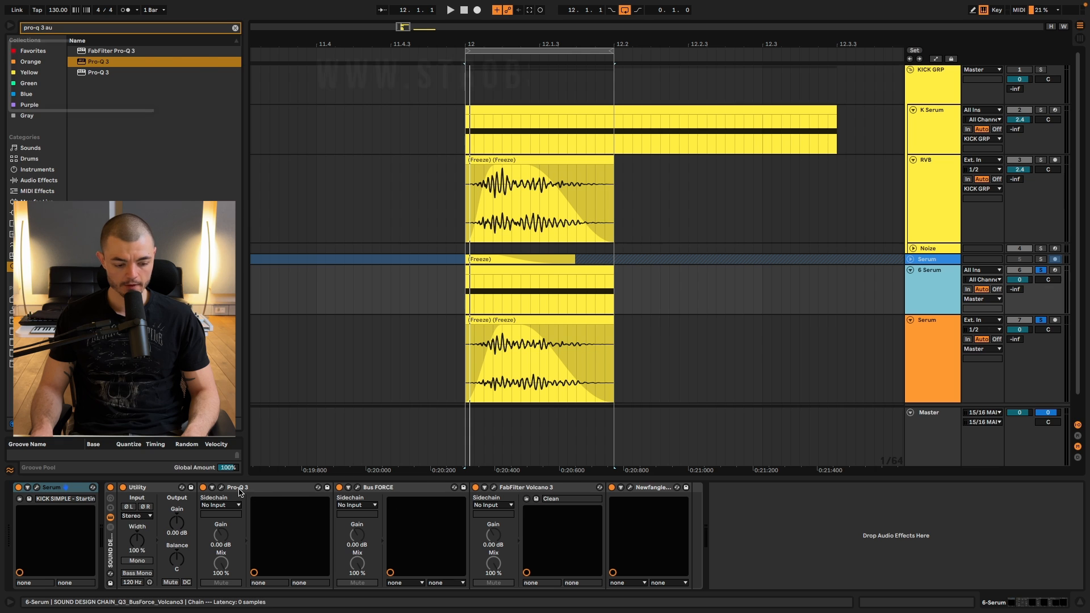
pyautogui.moveTo(239, 492)
pyautogui.mouseDown()
pyautogui.moveTo(136, 488)
pyautogui.moveTo(222, 486)
pyautogui.mouseUp()
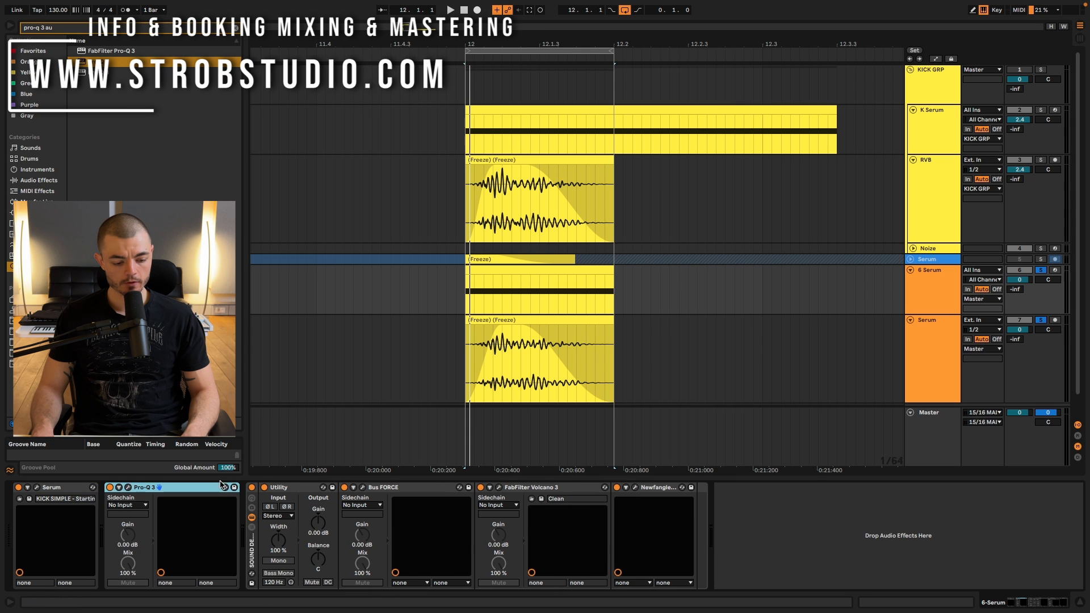
pyautogui.click(257, 507)
pyautogui.press('Delete')
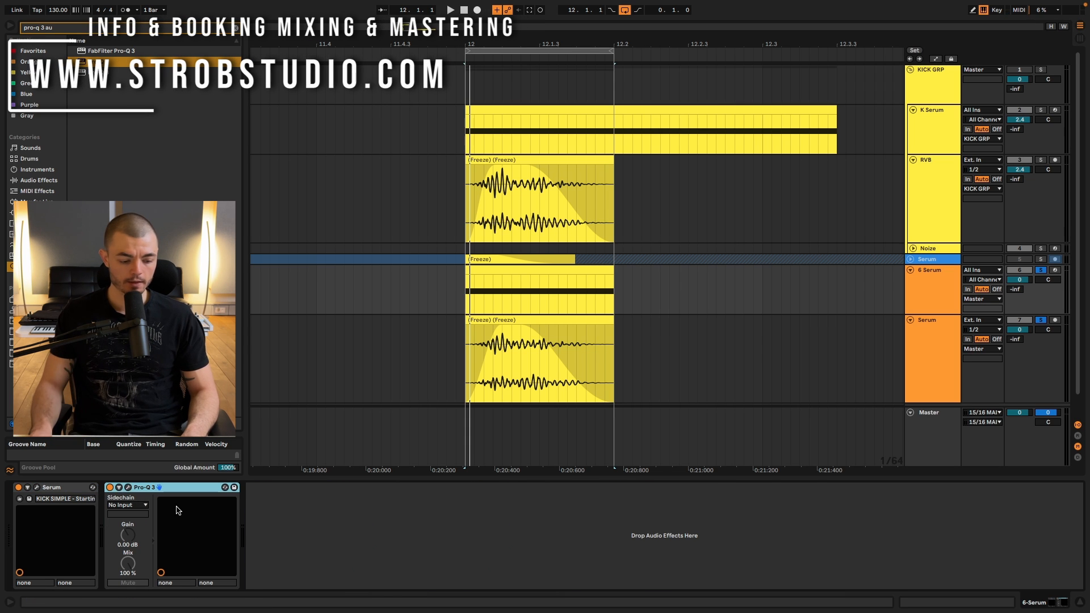
# Open the kick's Pro-Q 3 during playback and add a 12 dB/oct High Cut near 3070 Hz and a +4.65 dB bell near 2280 Hz.
pyautogui.click(129, 487)
pyautogui.press('space')
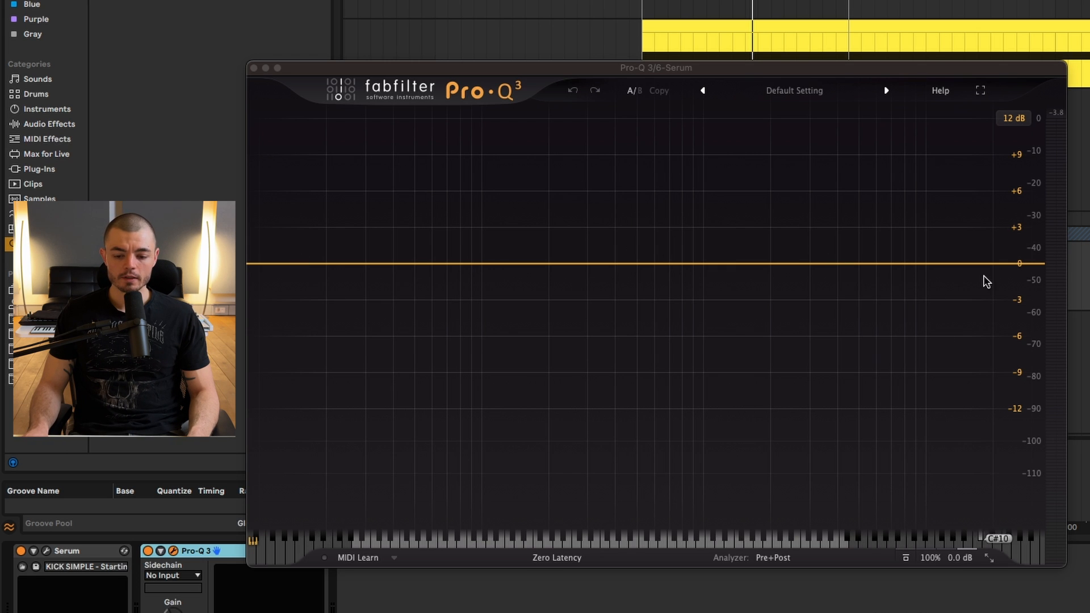
pyautogui.moveTo(987, 282); pyautogui.dragTo(811, 265)
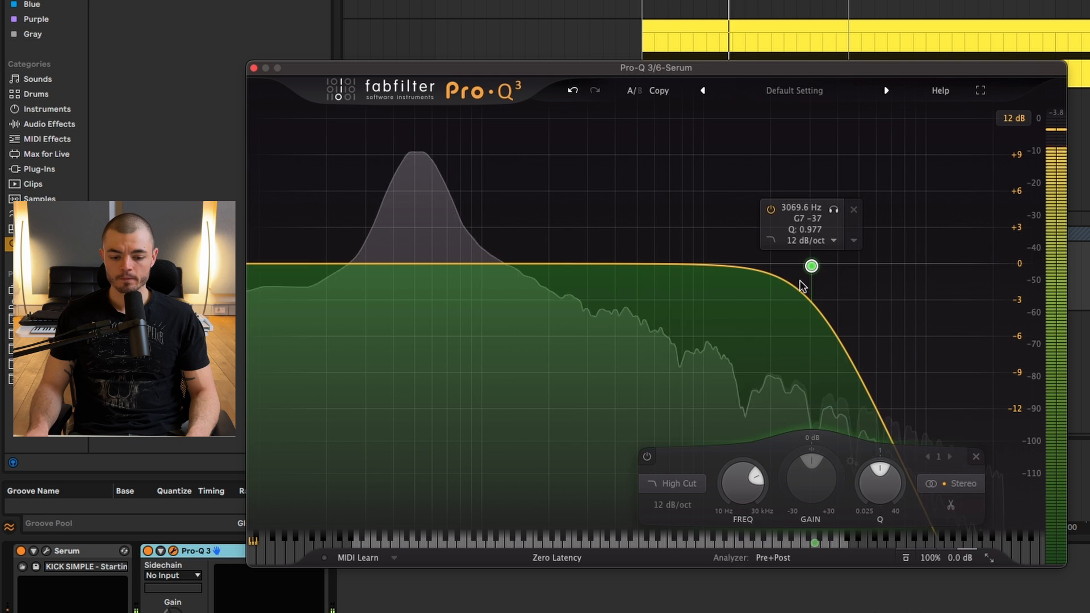
pyautogui.moveTo(740, 265); pyautogui.dragTo(783, 208)
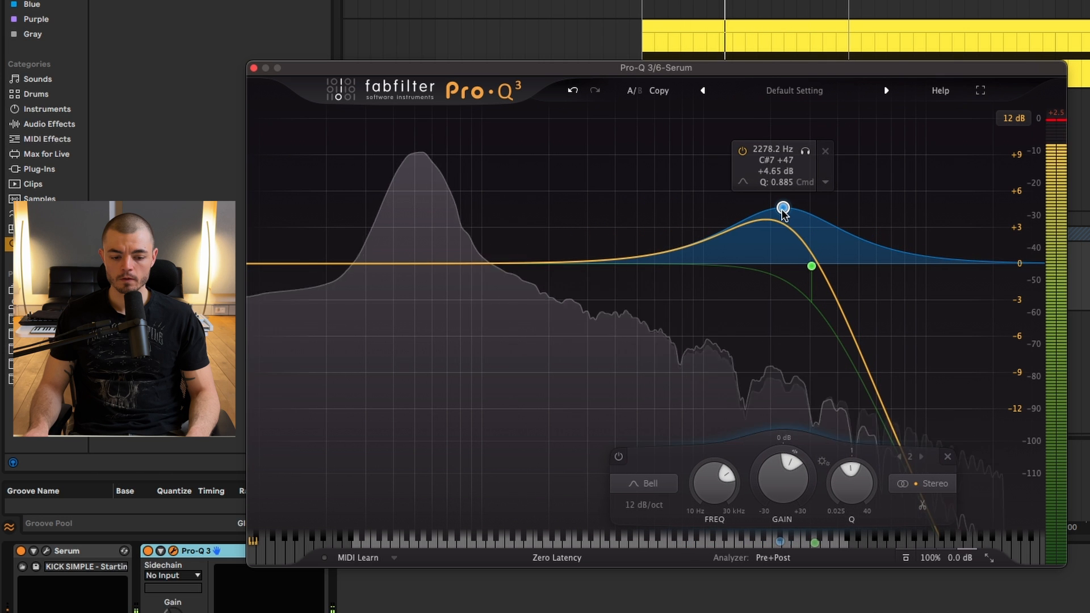
# Add a -0.77 dB bell at 325 Hz, a +5.2 dB bell at about 85 Hz and a gentle low cut below the kick's fundamental.
pyautogui.moveTo(628, 259); pyautogui.dragTo(596, 275)
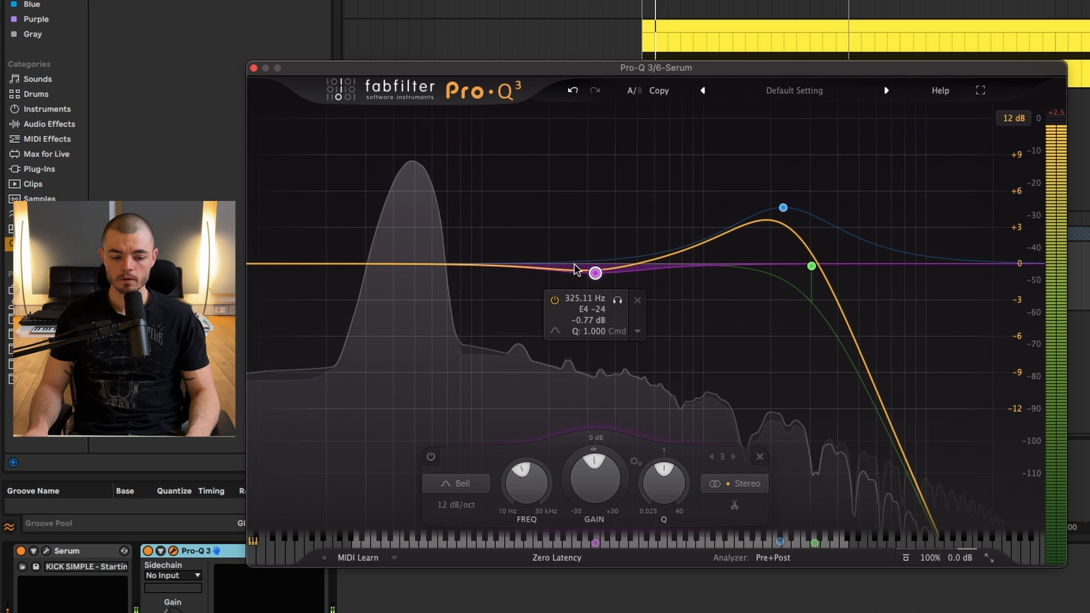
pyautogui.moveTo(484, 263); pyautogui.dragTo(475, 203)
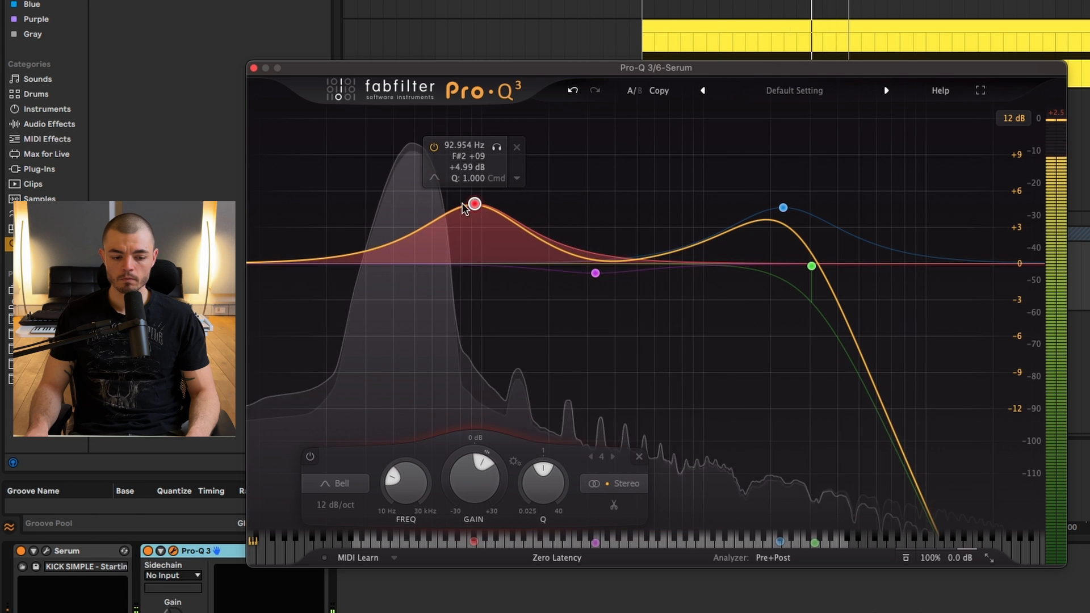
pyautogui.click(273, 264)
pyautogui.moveTo(273, 263); pyautogui.dragTo(359, 259)
pyautogui.moveTo(475, 204)
pyautogui.mouseDown()
pyautogui.moveTo(475, 168)
pyautogui.moveTo(466, 201)
pyautogui.mouseUp()
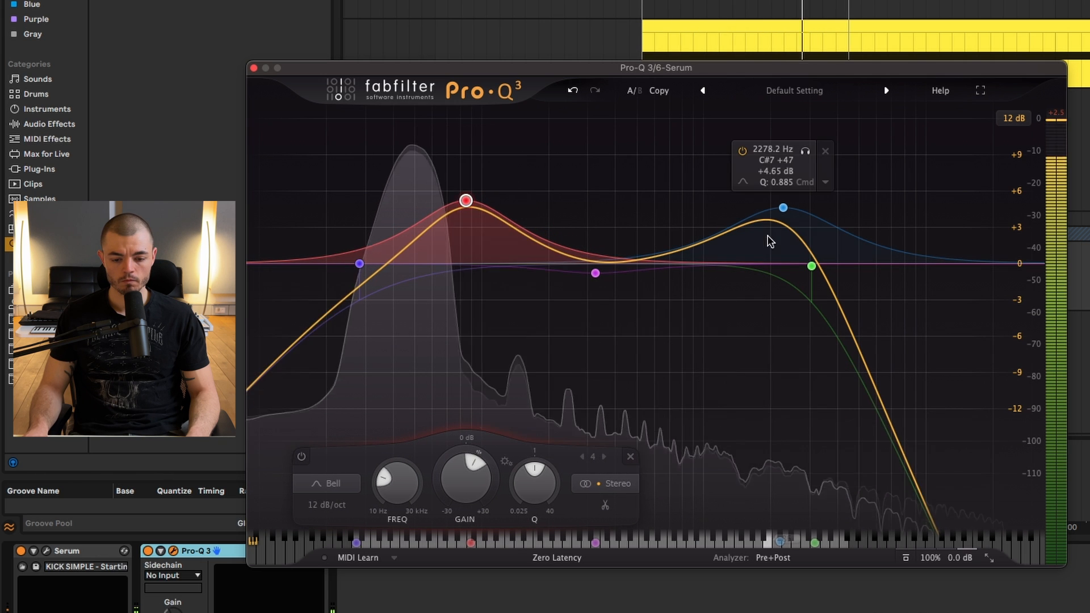
# Soften the high cut to 6 dB/oct, and set the low bell to about 84 Hz, +5.26 dB and the upper bell to about 2167 Hz, +5.10 dB.
pyautogui.moveTo(783, 208); pyautogui.dragTo(798, 231)
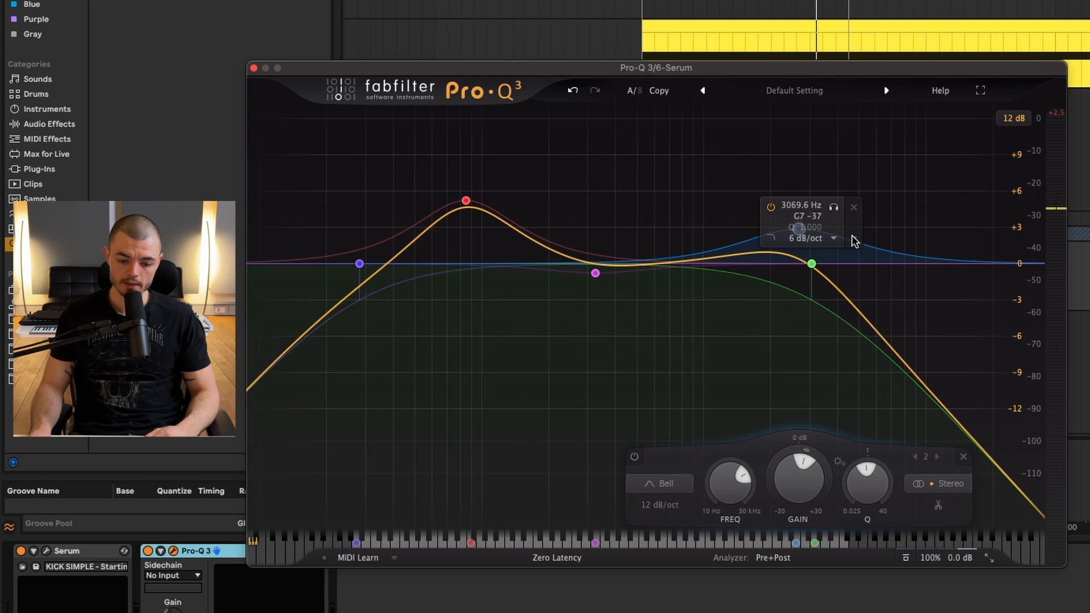
pyautogui.moveTo(801, 229); pyautogui.dragTo(785, 212)
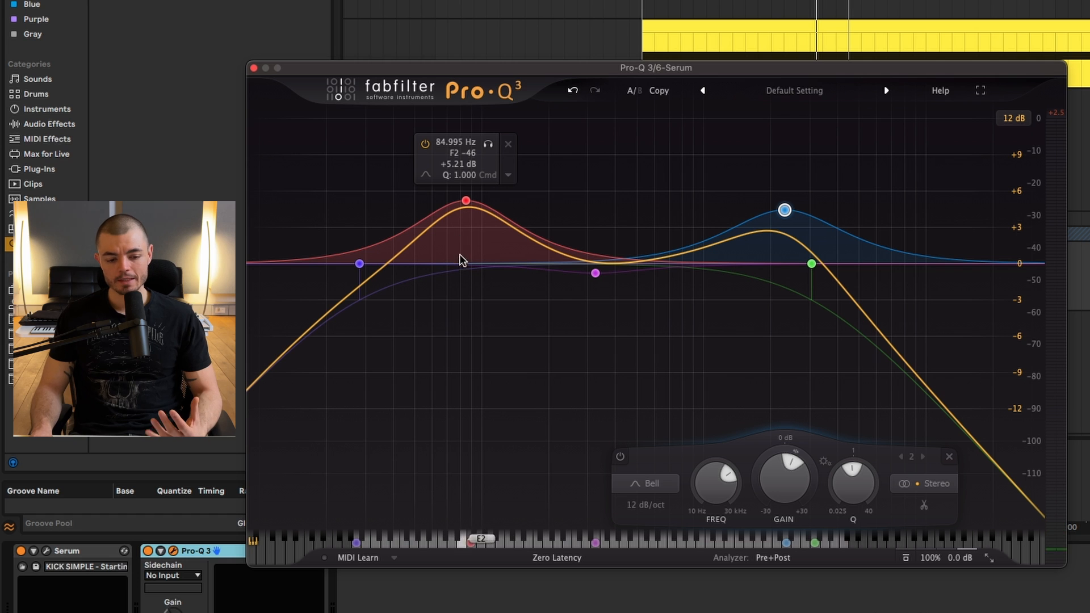
pyautogui.click(468, 199)
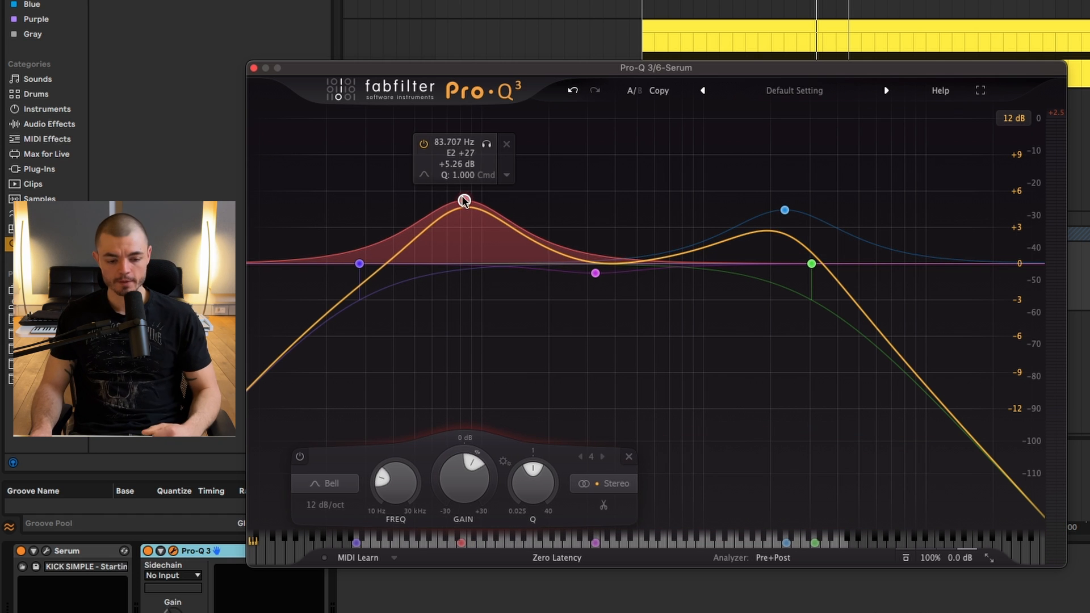
pyautogui.moveTo(785, 211)
pyautogui.mouseDown()
pyautogui.moveTo(786, 191)
pyautogui.moveTo(767, 178)
pyautogui.moveTo(720, 202)
pyautogui.moveTo(689, 186)
pyautogui.moveTo(840, 193)
pyautogui.moveTo(852, 172)
pyautogui.moveTo(743, 180)
pyautogui.moveTo(744, 215)
pyautogui.moveTo(778, 203)
pyautogui.mouseUp()
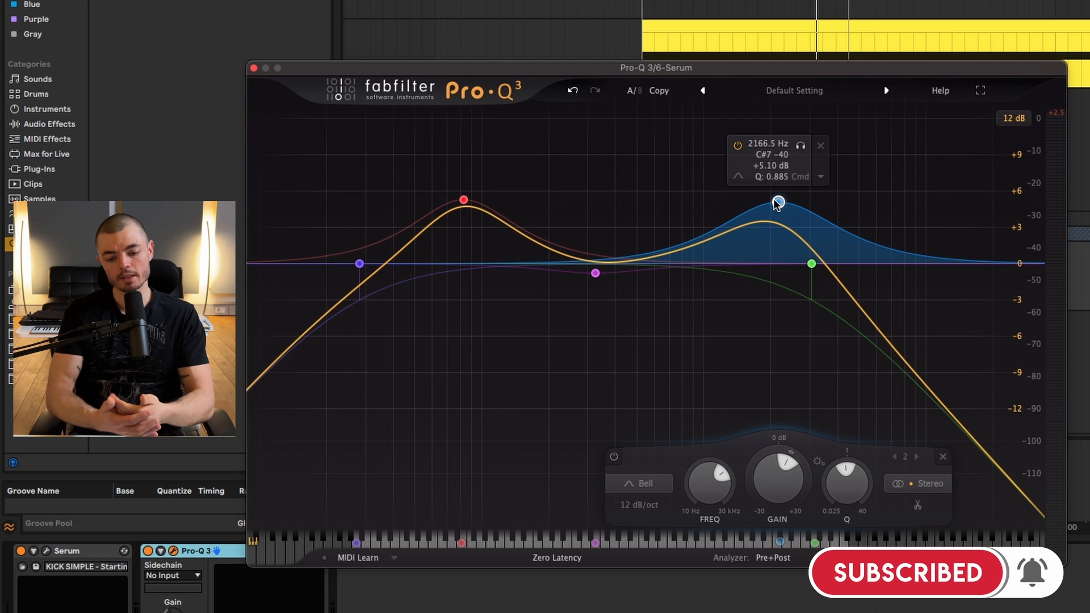
# Deepen the mid dip to about -4.6 dB slightly higher in frequency, raise the upper bell to +5.51 dB and shift the high cut slightly upward.
pyautogui.moveTo(605, 279)
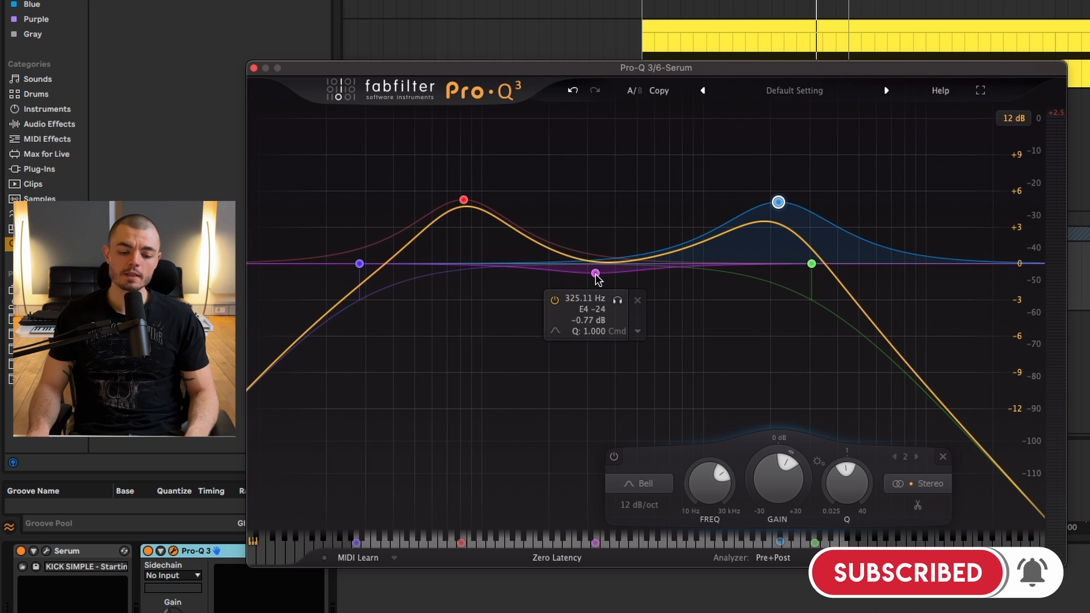
pyautogui.moveTo(597, 276); pyautogui.dragTo(624, 319)
pyautogui.press('space')
pyautogui.click(778, 203)
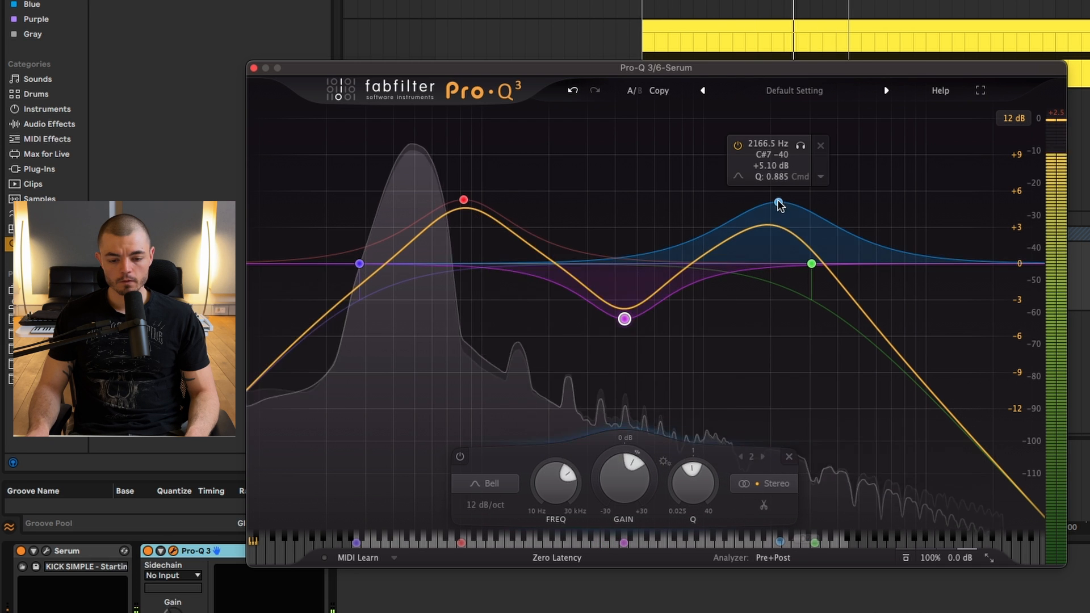
pyautogui.moveTo(812, 263); pyautogui.dragTo(823, 262)
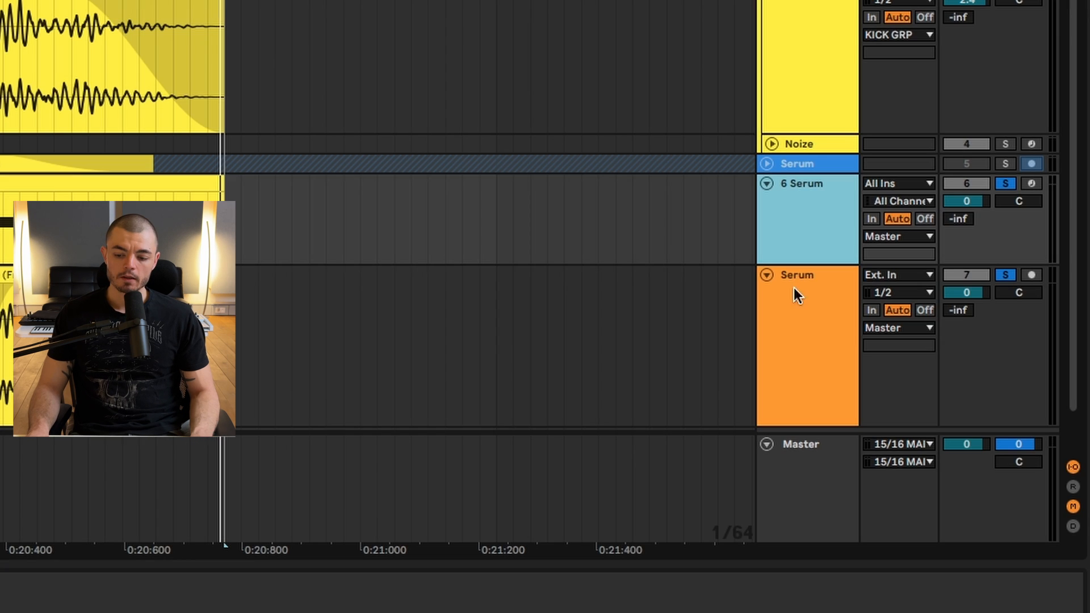
# Group the 6 Serum and Serum tracks, then load iZotope Trash 2 on the group and close its preset manager.
pyautogui.click(775, 277)
pyautogui.click(804, 339)
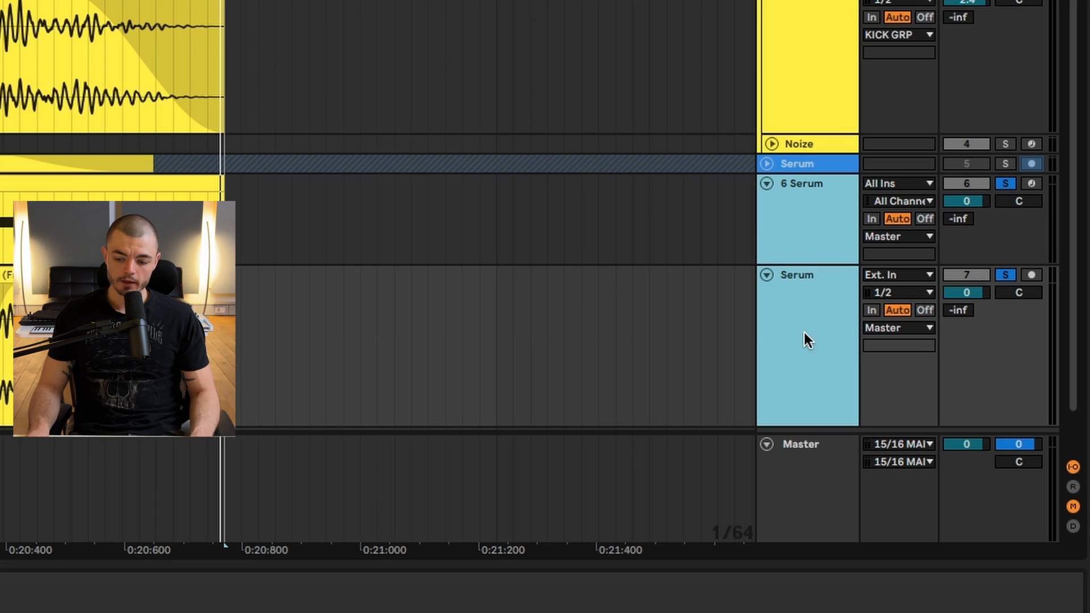
pyautogui.hotkey('ctrl', 'g')
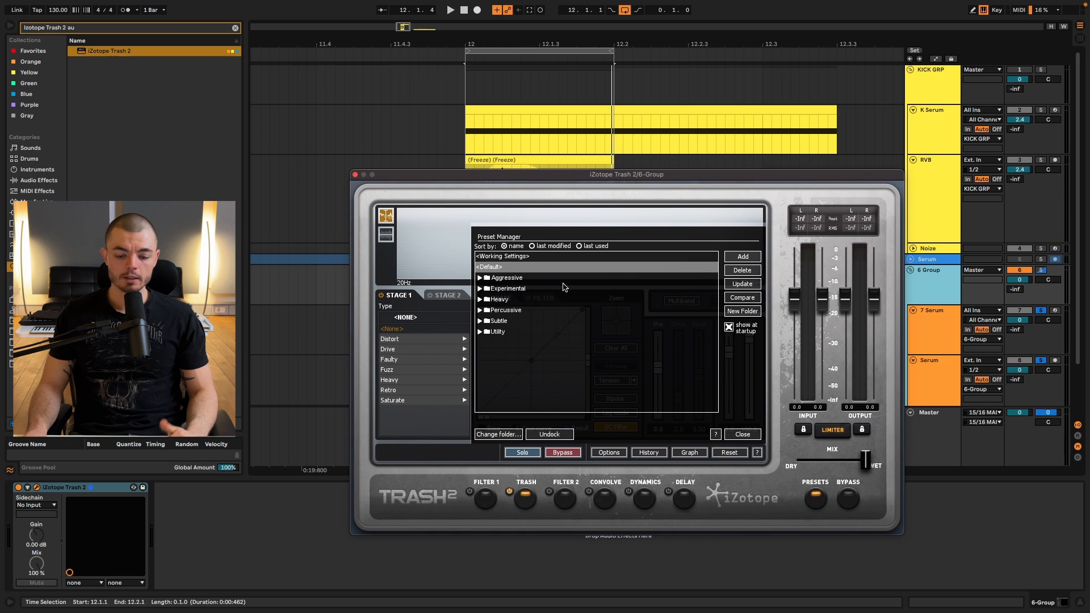
pyautogui.click(746, 436)
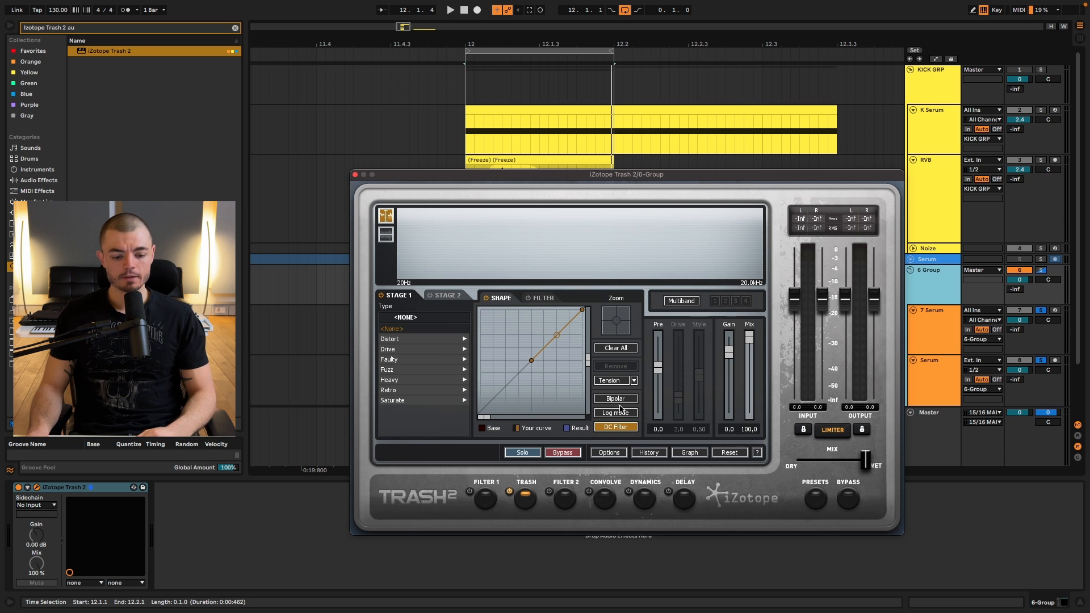
# Distort the group with Blues Driver at Pre 4.0 and Drive 0.5, set the overall mix about halfway between dry and wet, and close Trash 2.
pyautogui.click(401, 337)
pyautogui.click(403, 339)
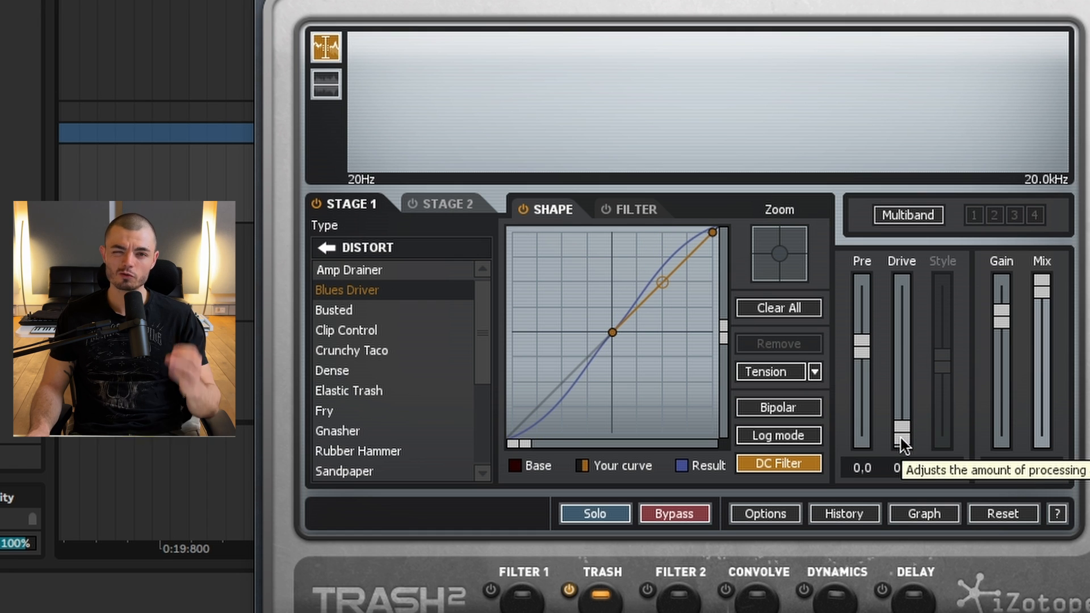
pyautogui.moveTo(871, 345)
pyautogui.mouseDown()
pyautogui.moveTo(870, 291)
pyautogui.moveTo(871, 333)
pyautogui.mouseUp()
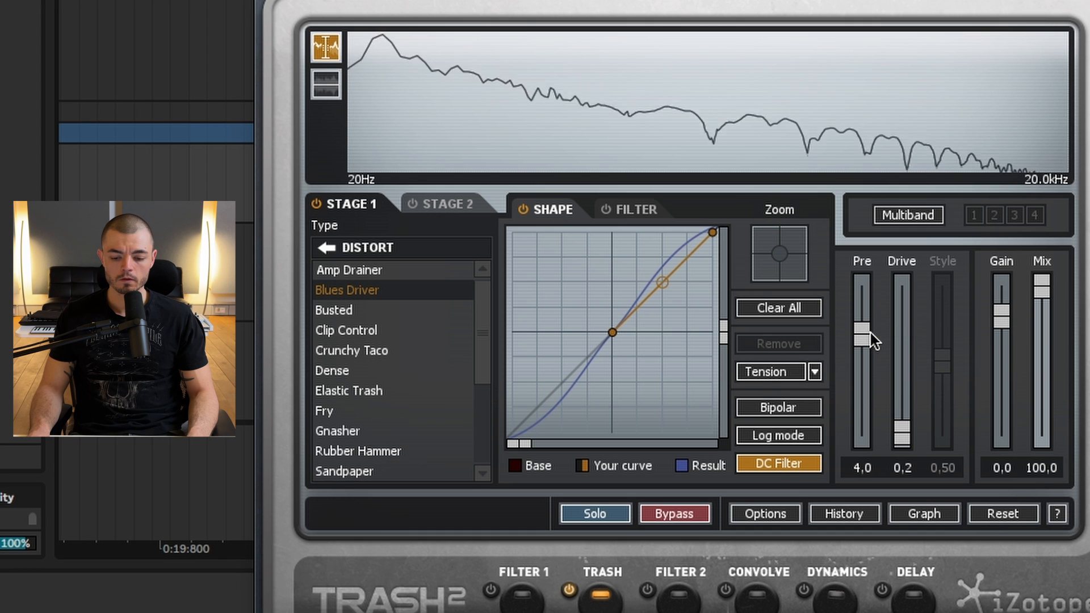
pyautogui.moveTo(904, 435)
pyautogui.mouseDown()
pyautogui.moveTo(907, 383)
pyautogui.moveTo(901, 436)
pyautogui.mouseUp()
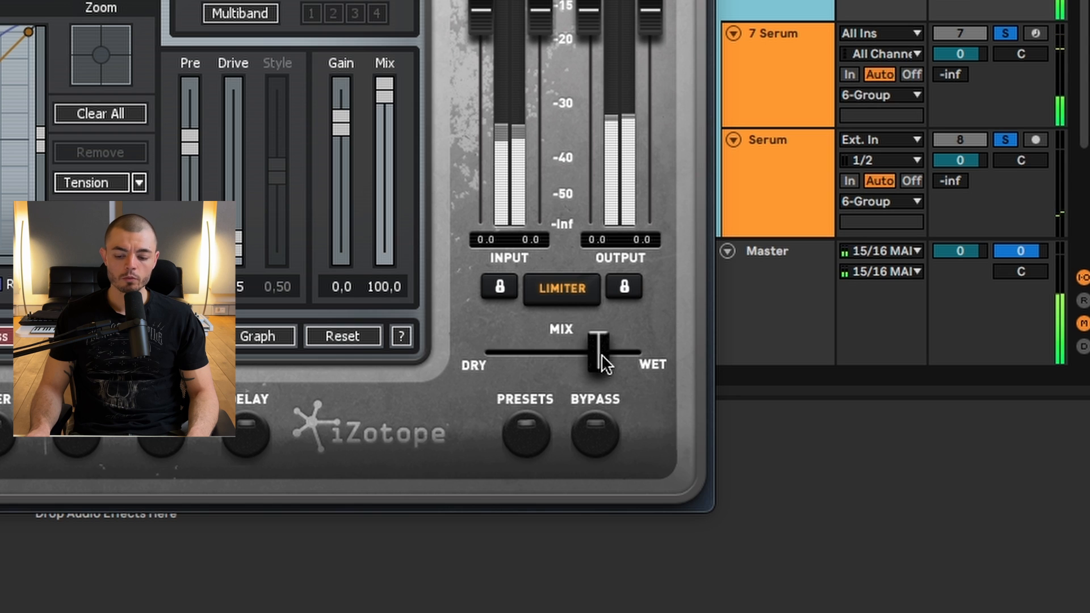
pyautogui.moveTo(601, 354); pyautogui.dragTo(572, 344)
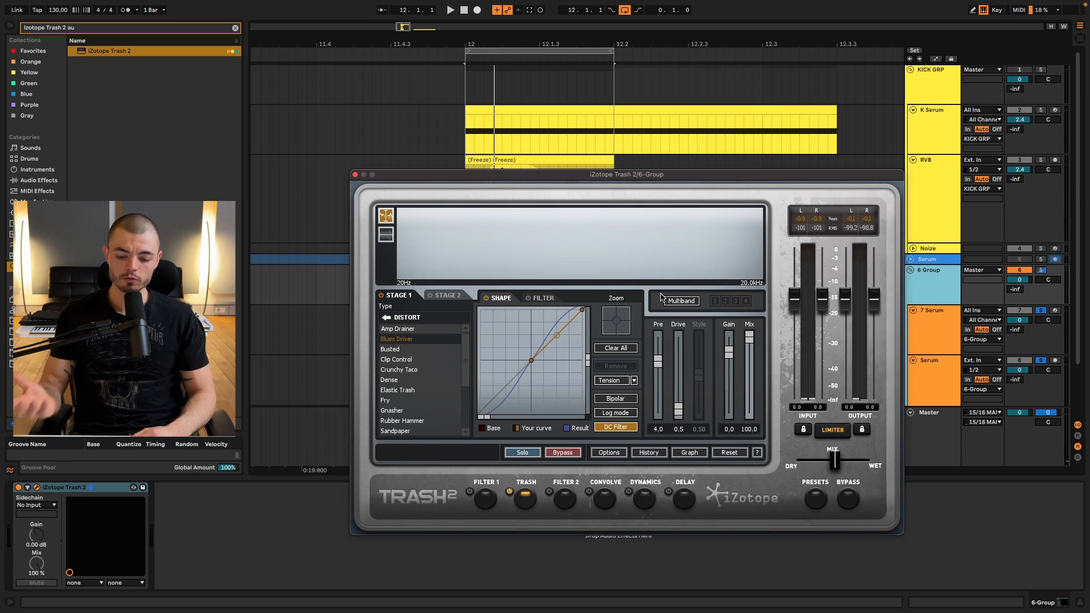
pyautogui.click(355, 175)
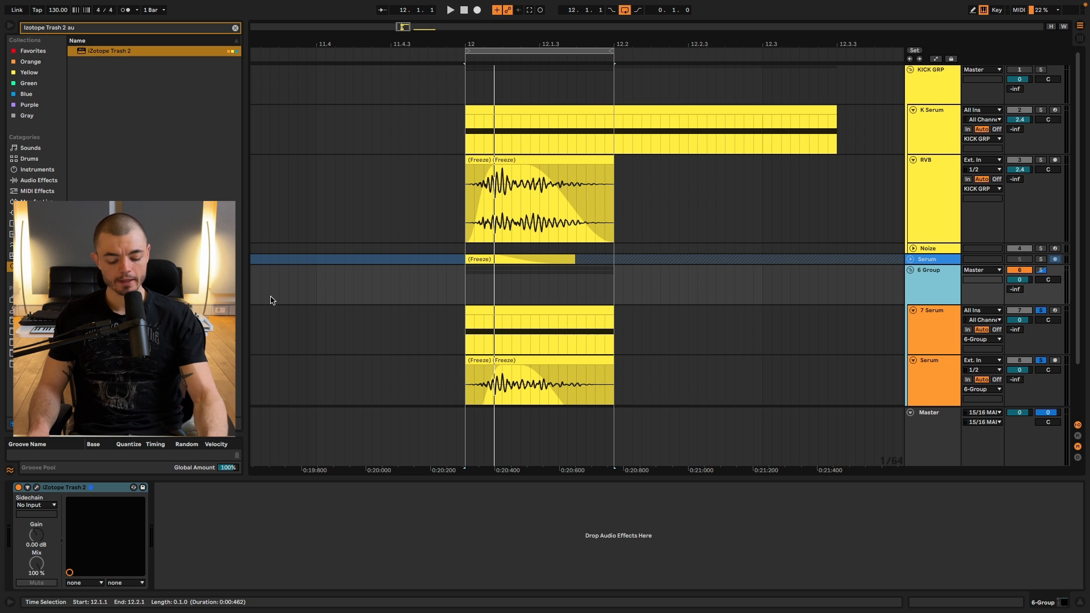
# Search the browser for Pro-Q 3 and load it after Trash 2 on the 6 Group track.
pyautogui.press('super+f')
pyautogui.write('pro-q 3 au')
pyautogui.press('Down')
pyautogui.press('Down')
pyautogui.press('Return')
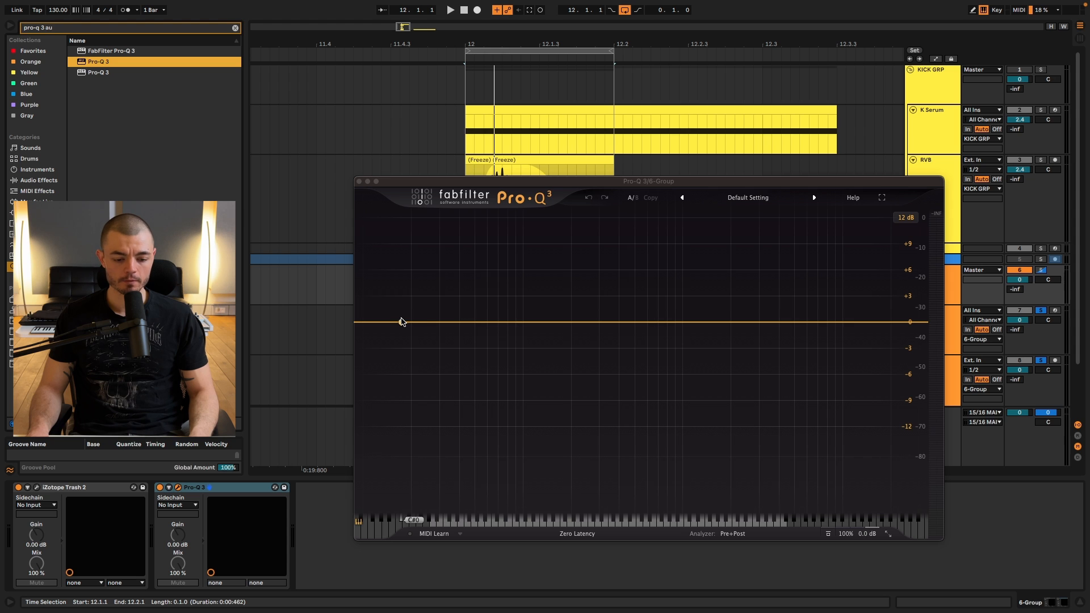
# During playback, add a low shelf of about -4.3 dB at 43.5 Hz to the group's EQ and place a second band on the curve.
pyautogui.press('space')
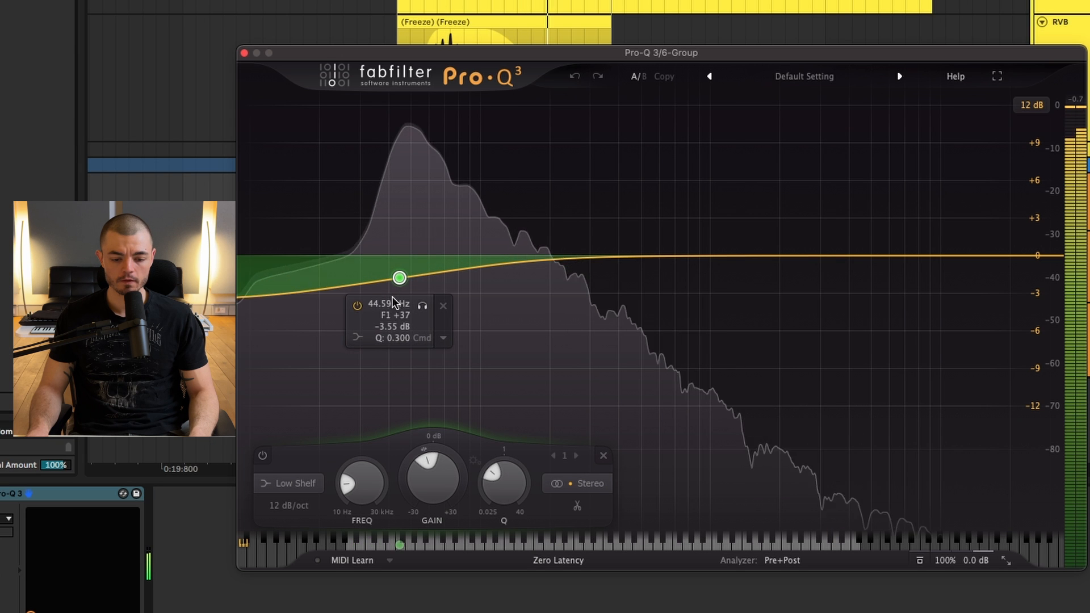
pyautogui.moveTo(393, 296); pyautogui.dragTo(389, 305)
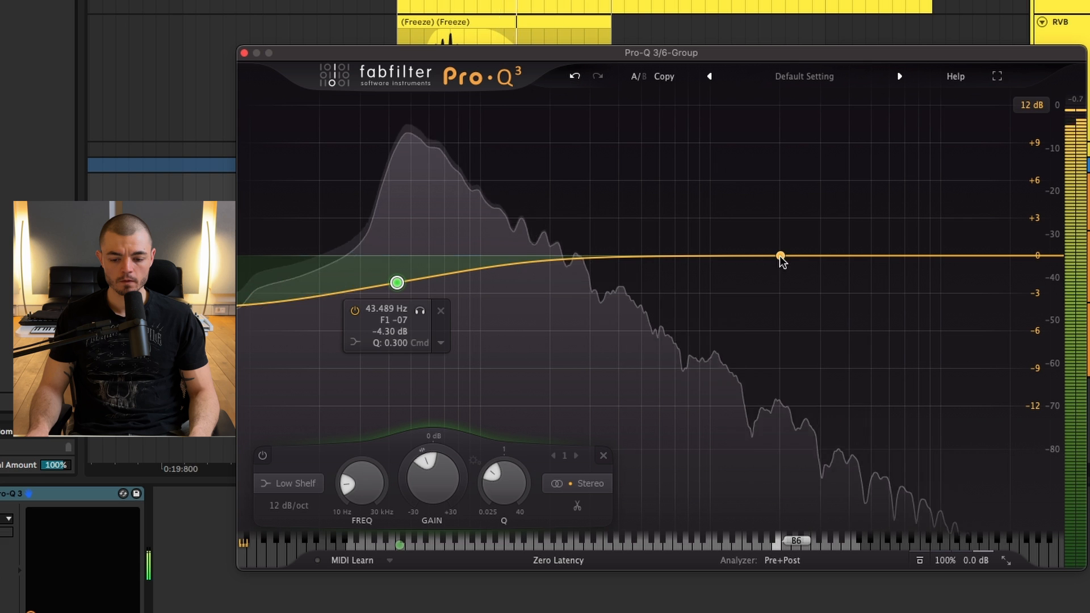
pyautogui.moveTo(781, 258); pyautogui.dragTo(480, 235)
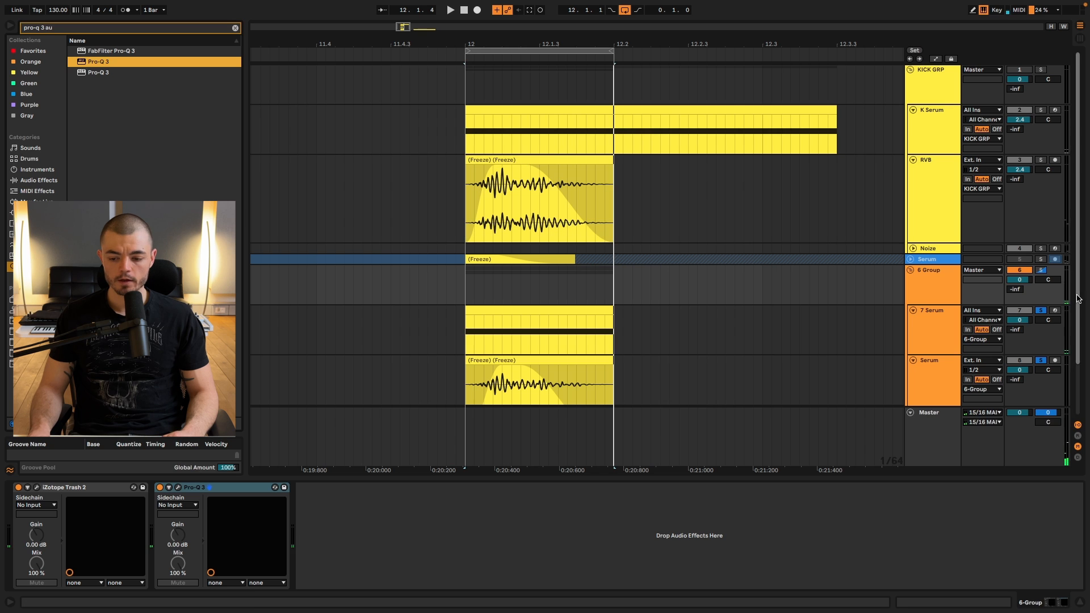
# Select the 7 Serum kick track and audition the processed kick in the loop.
pyautogui.click(941, 335)
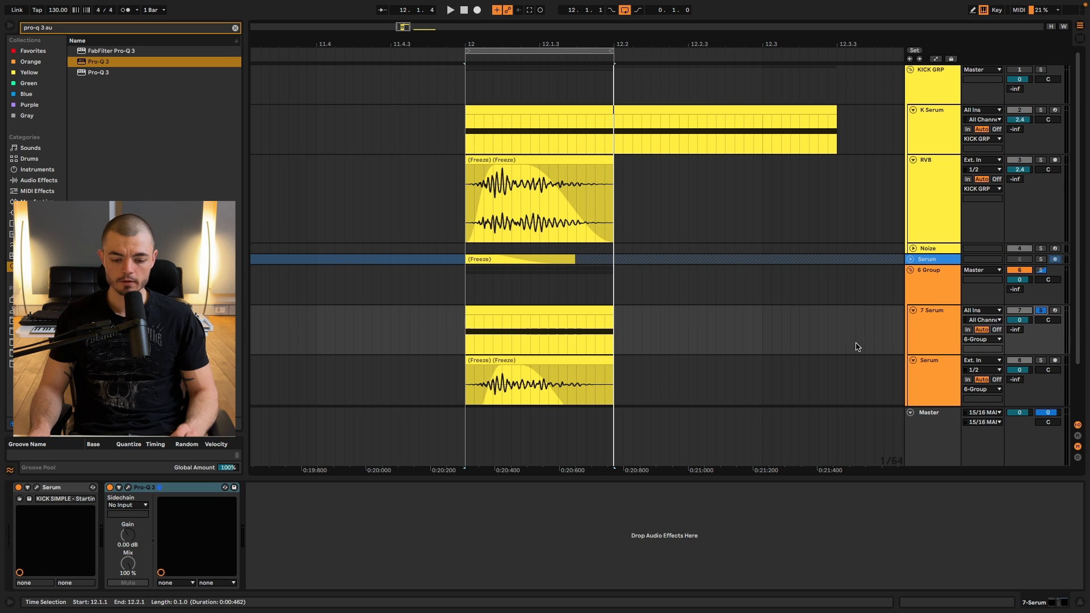
pyautogui.press('space')
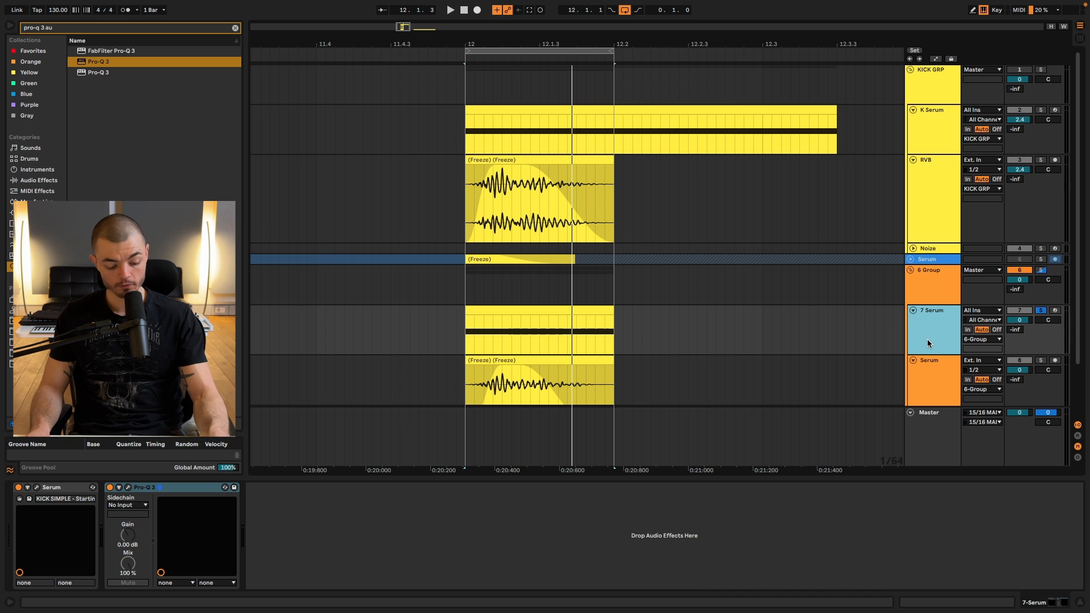
# Load FabFilter Saturn 2 on the 7 Serum track and split it at about 770 Hz with the lower band bypassed.
pyautogui.write('Saturn 2 fab')
pyautogui.press('Return')
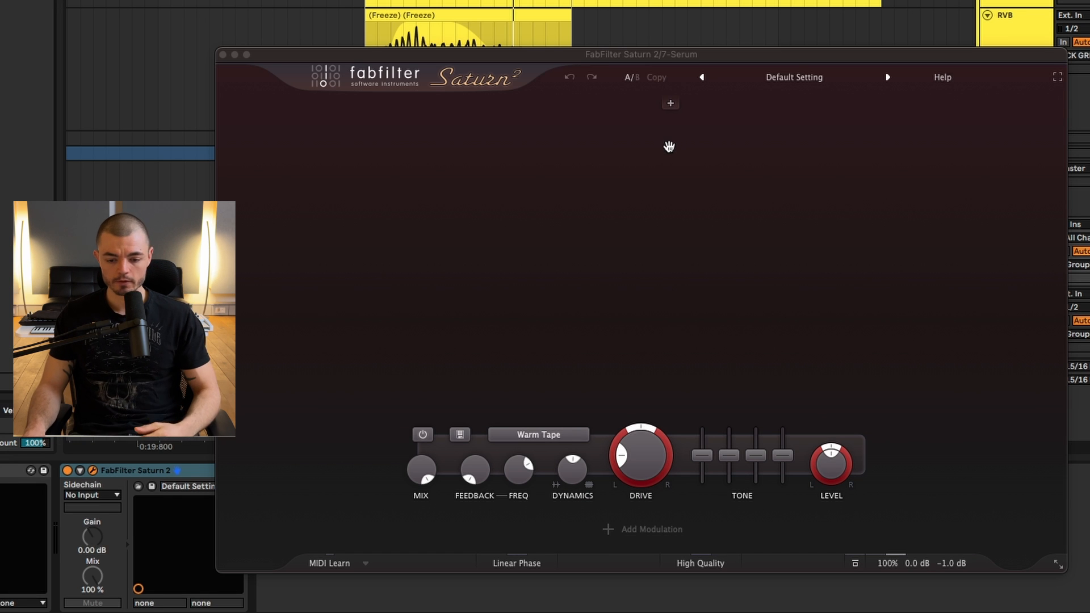
pyautogui.click(649, 104)
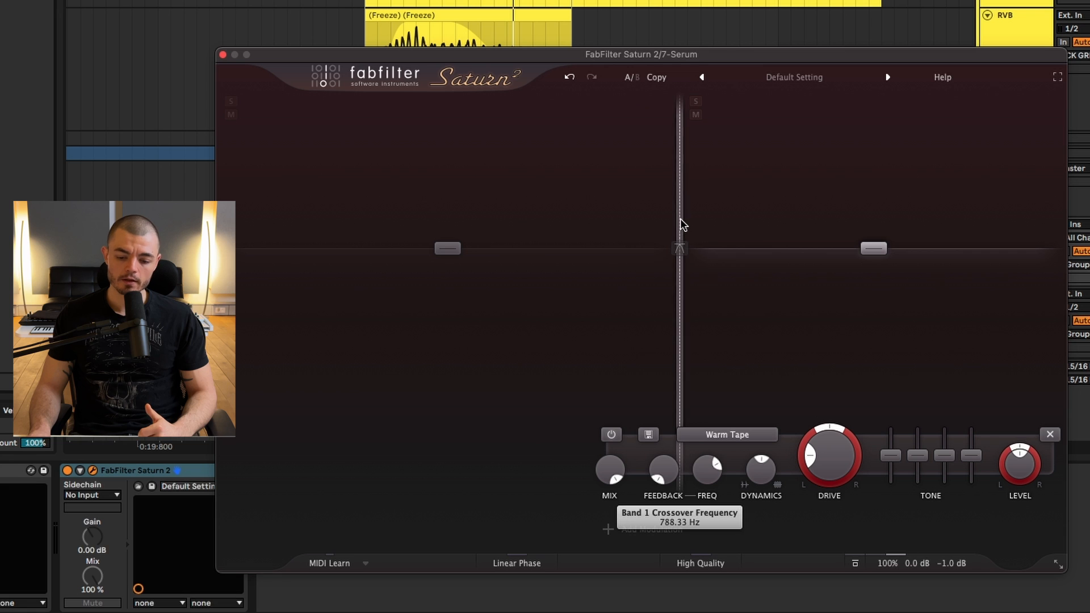
pyautogui.moveTo(681, 220); pyautogui.dragTo(672, 220)
pyautogui.click(242, 434)
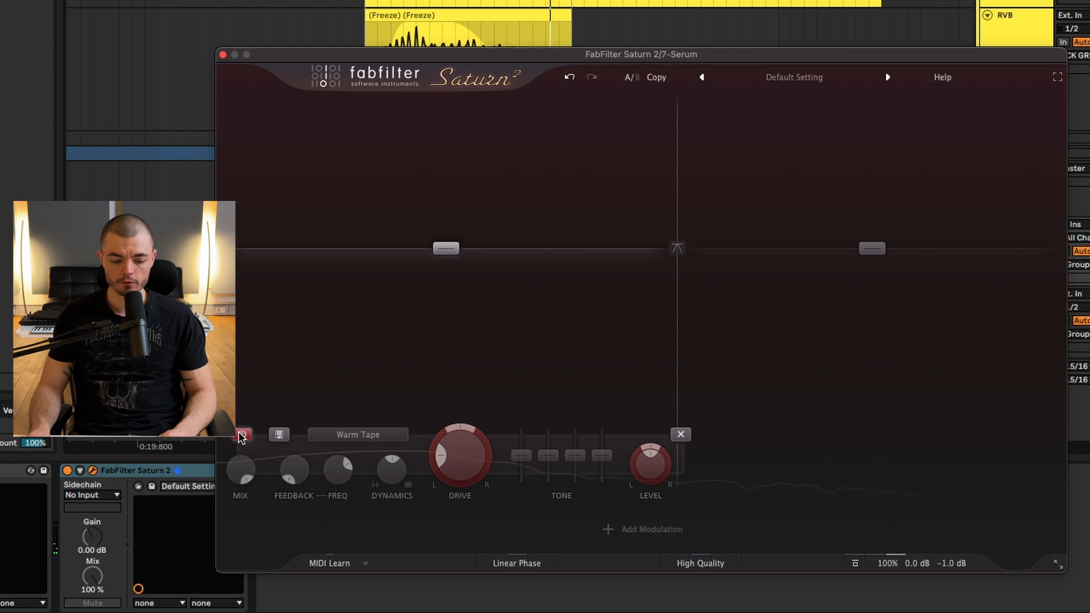
# During playback, raise the upper band's Drive to about 73% and its Dynamics to 0.719, keeping the Warm Tape style.
pyautogui.click(873, 250)
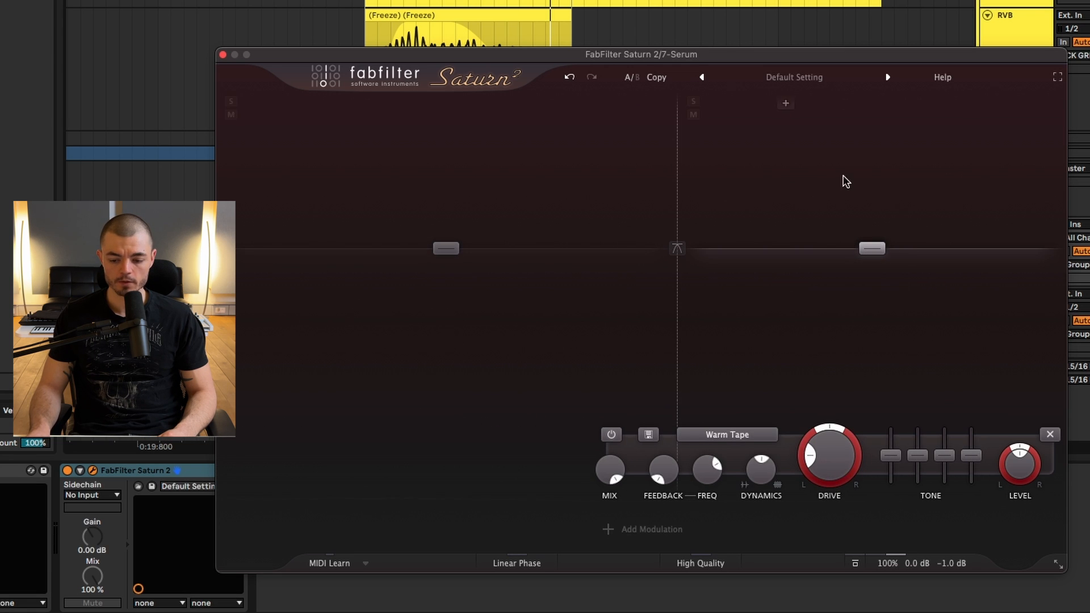
pyautogui.click(757, 435)
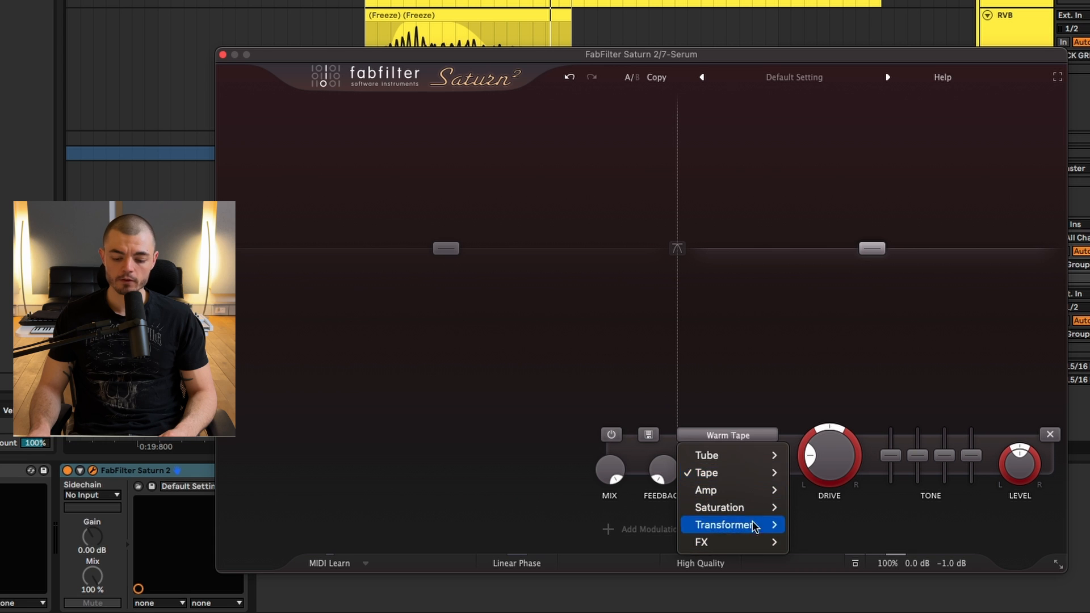
pyautogui.click(773, 305)
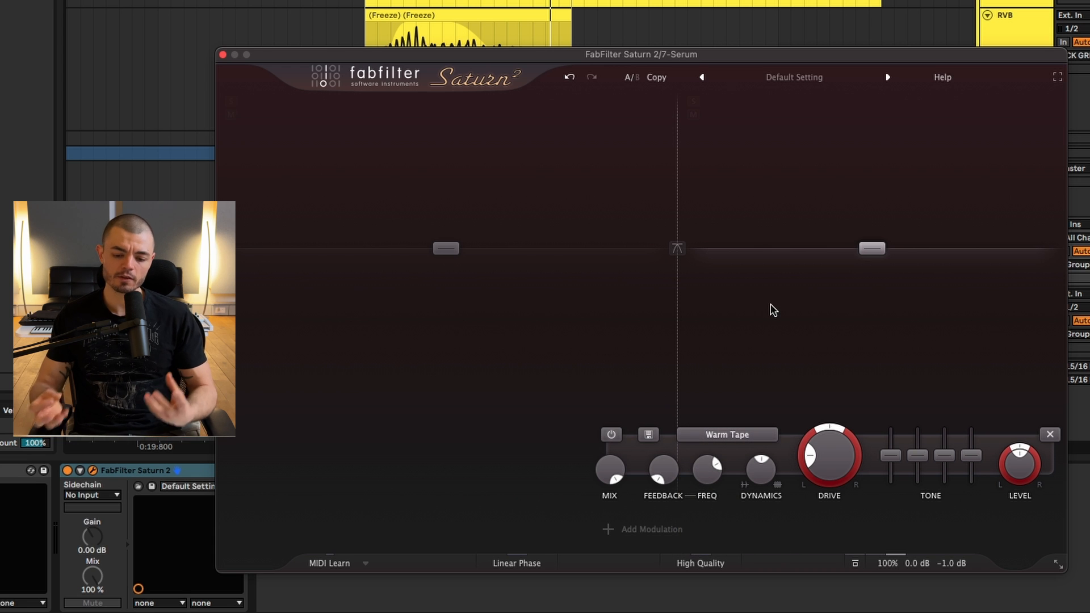
pyautogui.press('space')
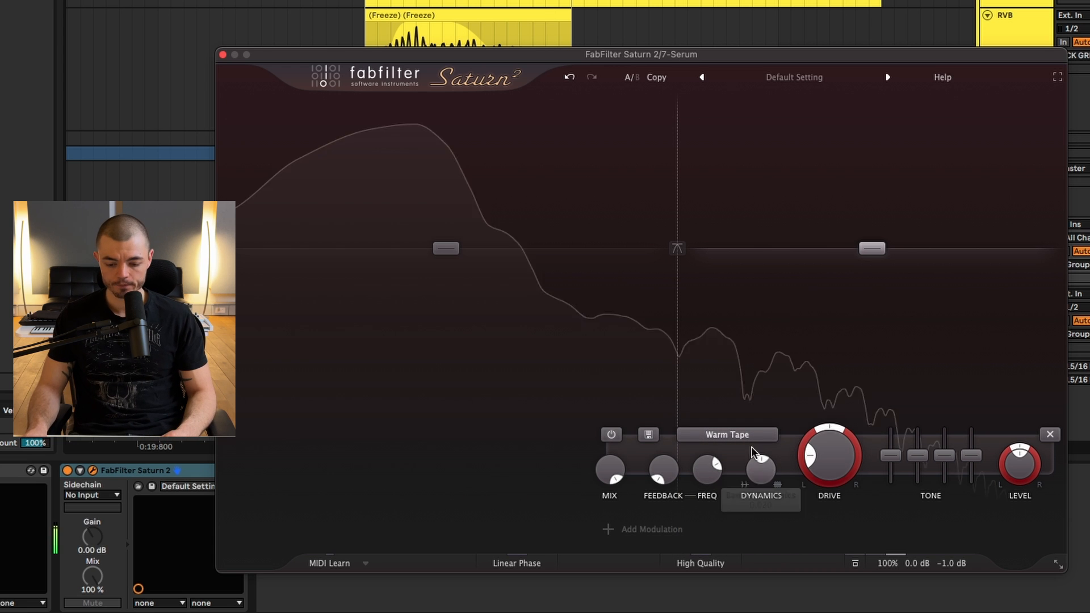
pyautogui.moveTo(829, 457); pyautogui.dragTo(823, 320)
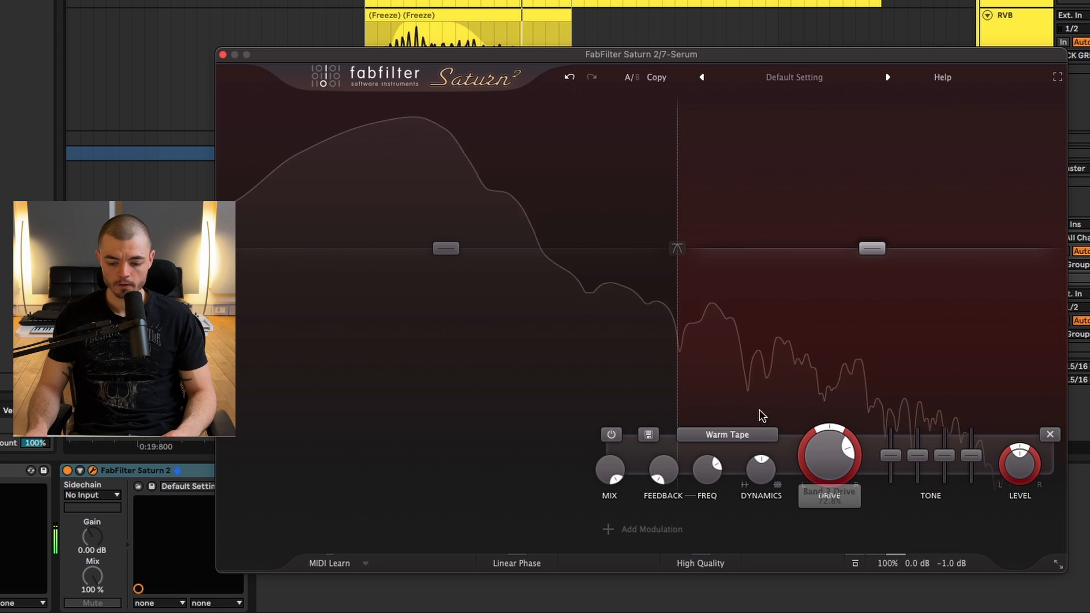
pyautogui.moveTo(761, 470); pyautogui.dragTo(767, 349)
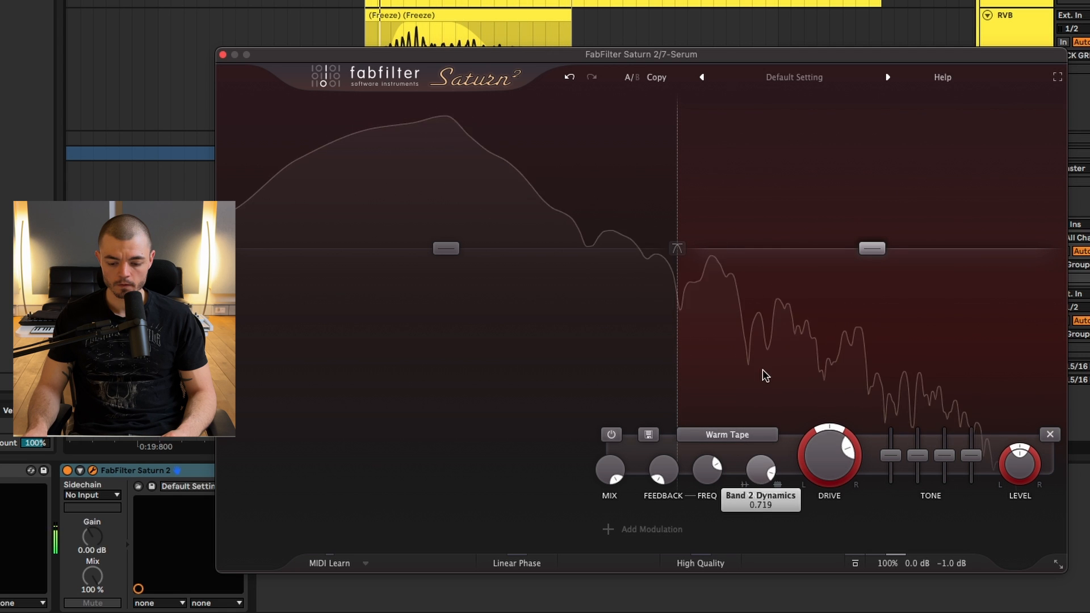
# Try the Warm Tube and Gentle Saturation styles on the upper band and lower the crossover frequency slightly.
pyautogui.click(727, 435)
pyautogui.moveTo(737, 462)
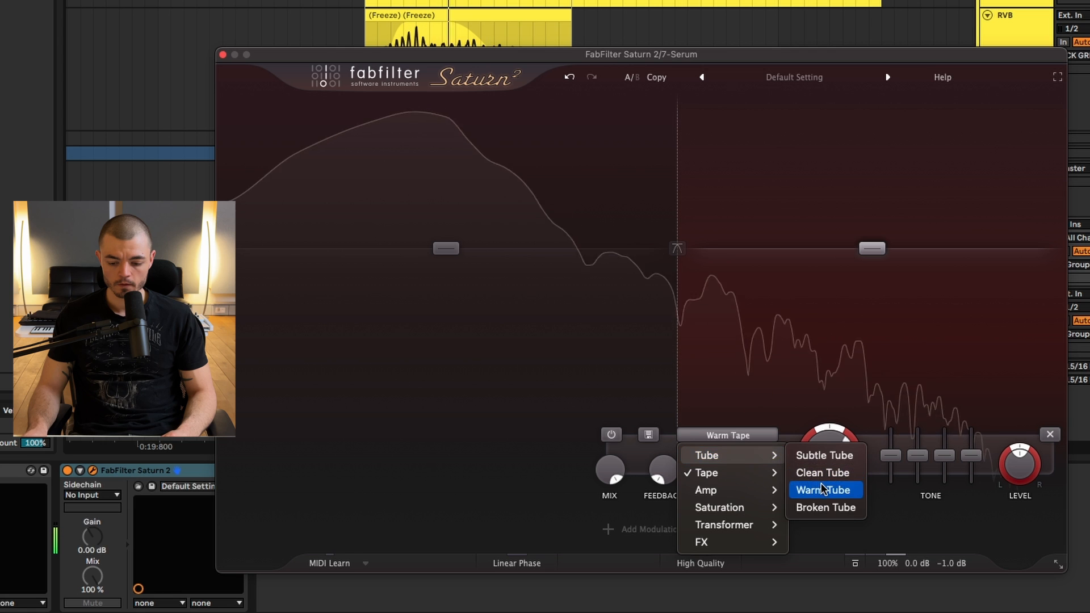
pyautogui.click(823, 490)
pyautogui.click(751, 435)
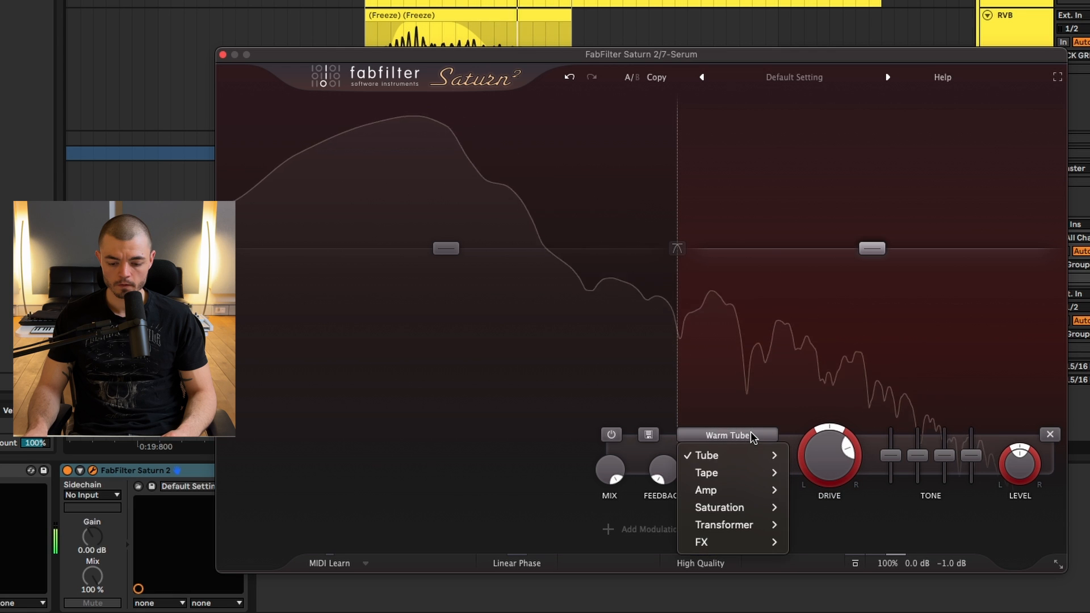
pyautogui.click(829, 525)
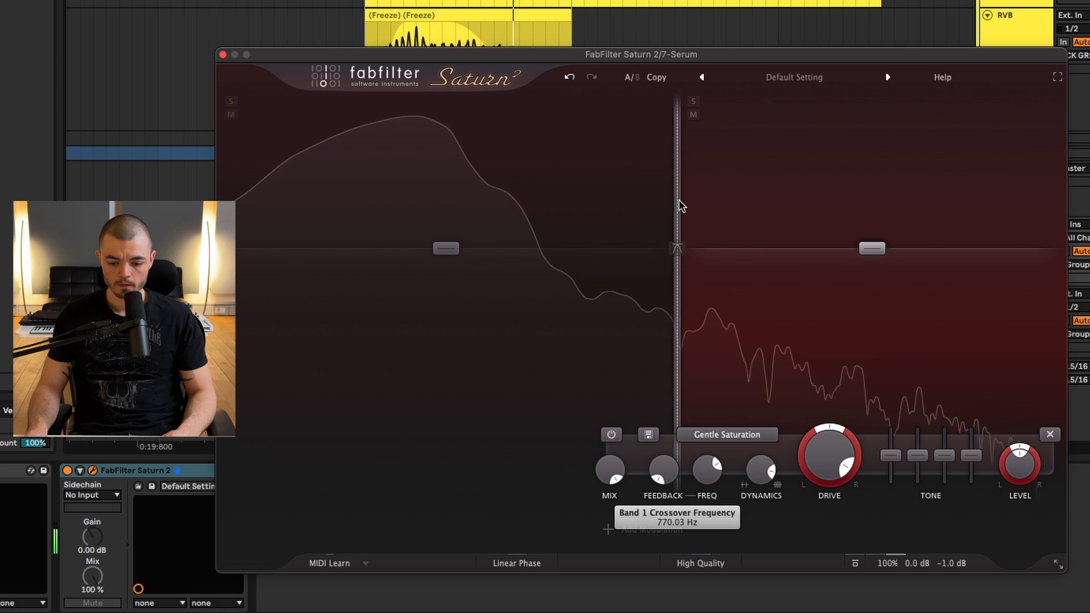
pyautogui.moveTo(679, 204)
pyautogui.mouseDown()
pyautogui.moveTo(755, 206)
pyautogui.moveTo(672, 207)
pyautogui.mouseUp()
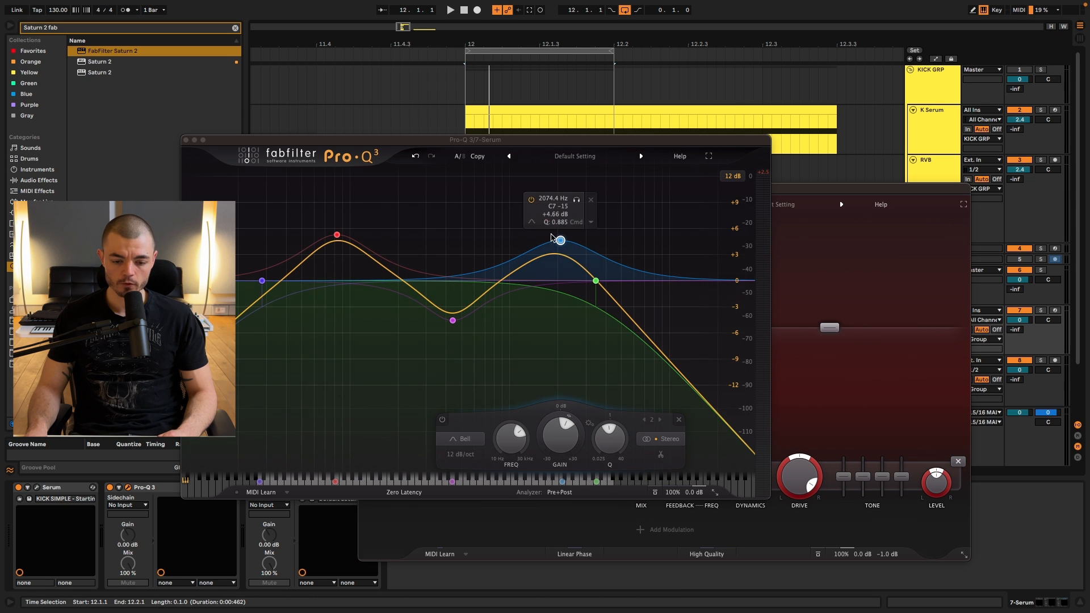
# In the 7 Serum track's Pro-Q 3, adjust the high cut to about 4320 Hz and slightly lower the upper-mid boost during playback.
pyautogui.moveTo(591, 281)
pyautogui.mouseDown()
pyautogui.moveTo(528, 281)
pyautogui.moveTo(573, 284)
pyautogui.mouseUp()
pyautogui.press('space')
pyautogui.moveTo(560, 241)
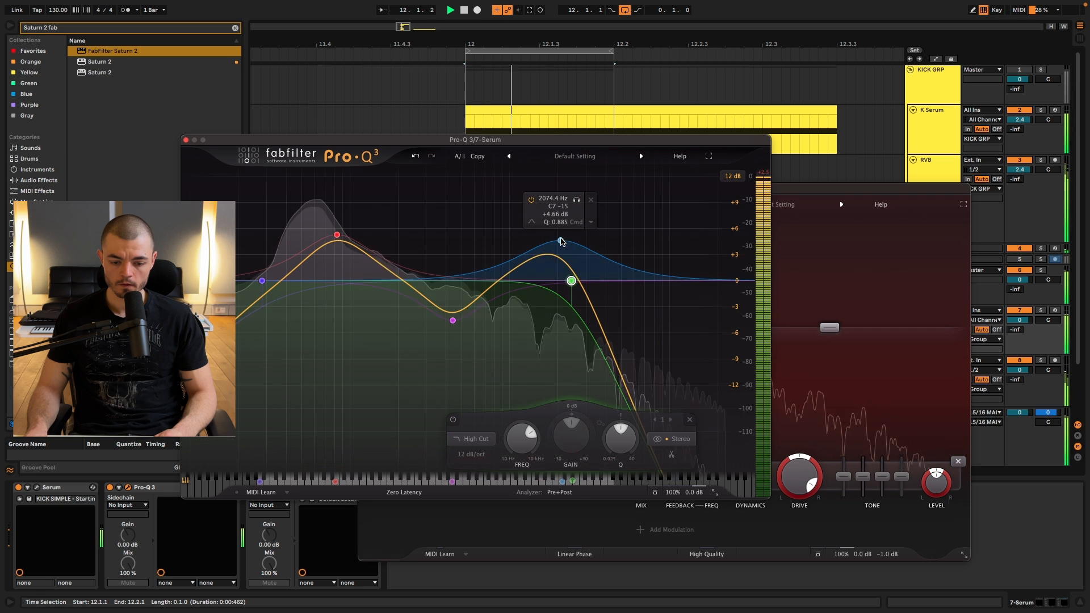
pyautogui.moveTo(561, 242); pyautogui.dragTo(612, 287)
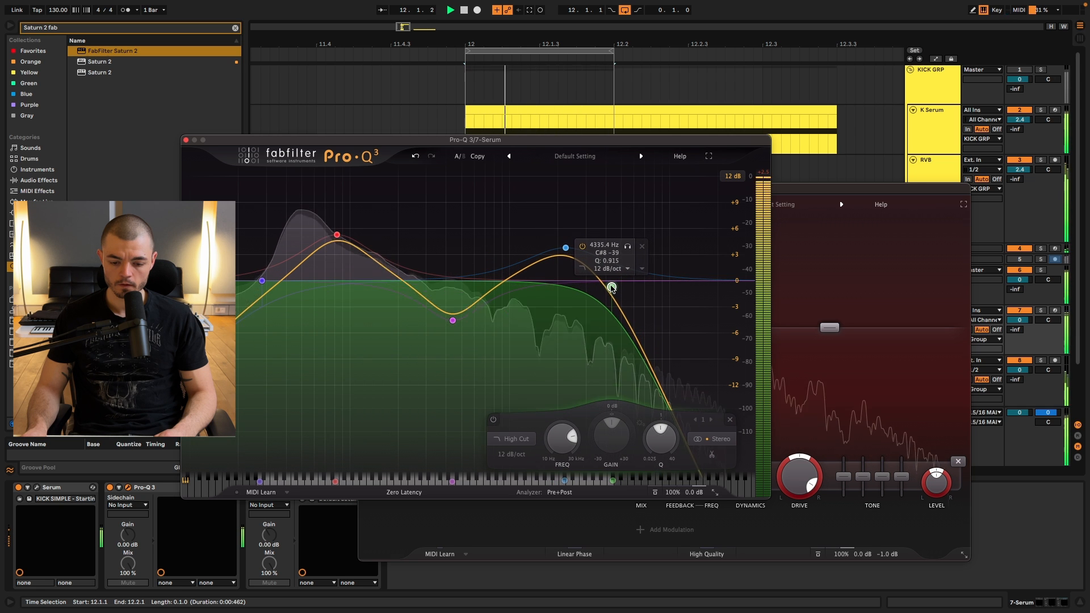
# Set Saturn 2's upper band to Warm Tape with reduced Dynamics and move the band crossover slightly higher.
pyautogui.click(886, 288)
pyautogui.click(726, 462)
pyautogui.moveTo(729, 490)
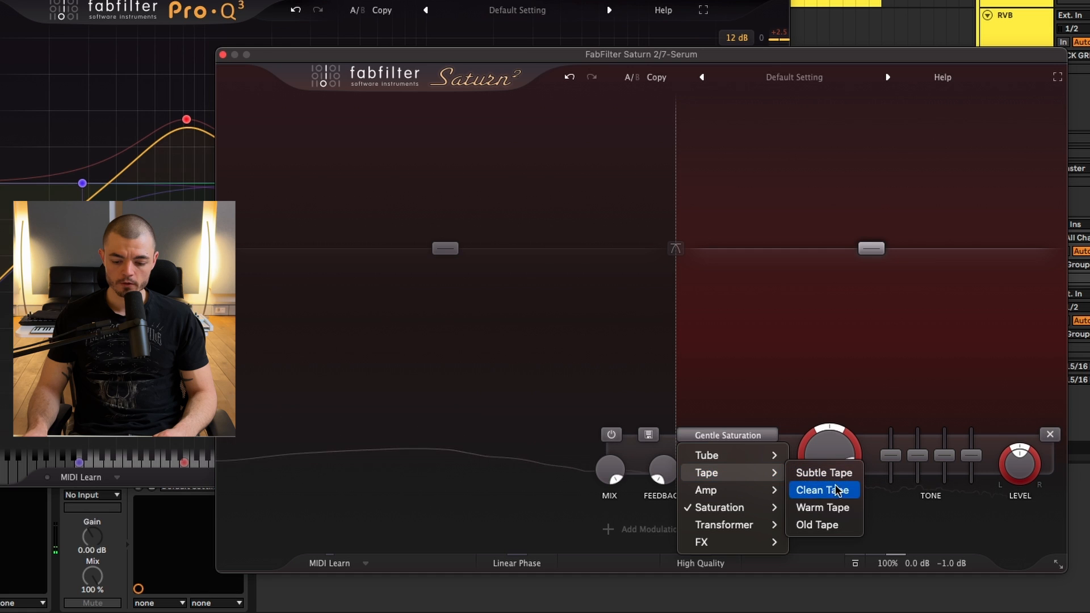
pyautogui.click(822, 508)
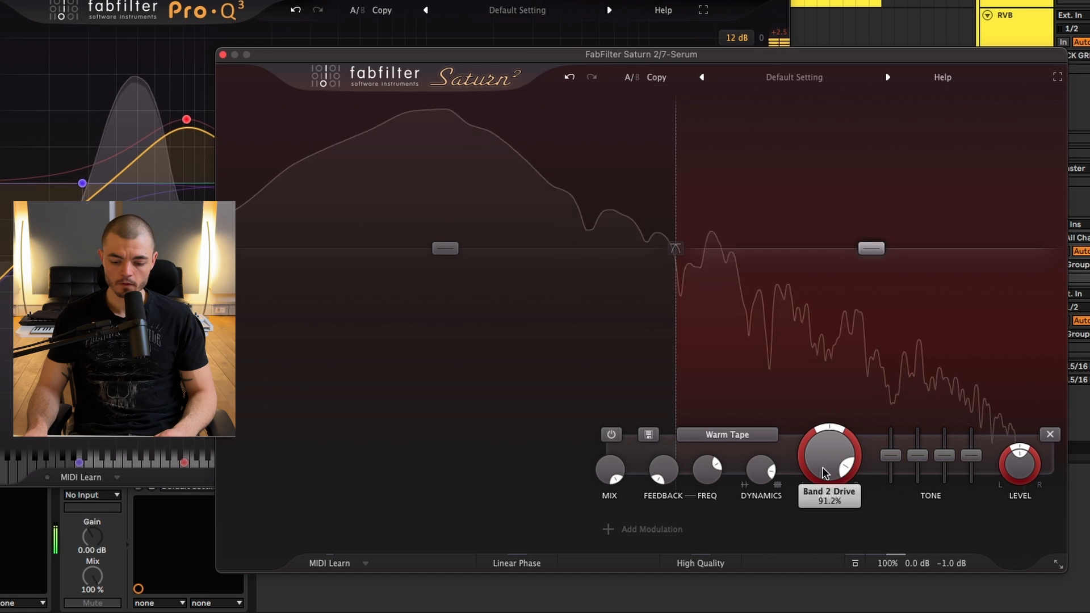
pyautogui.moveTo(761, 473); pyautogui.dragTo(759, 501)
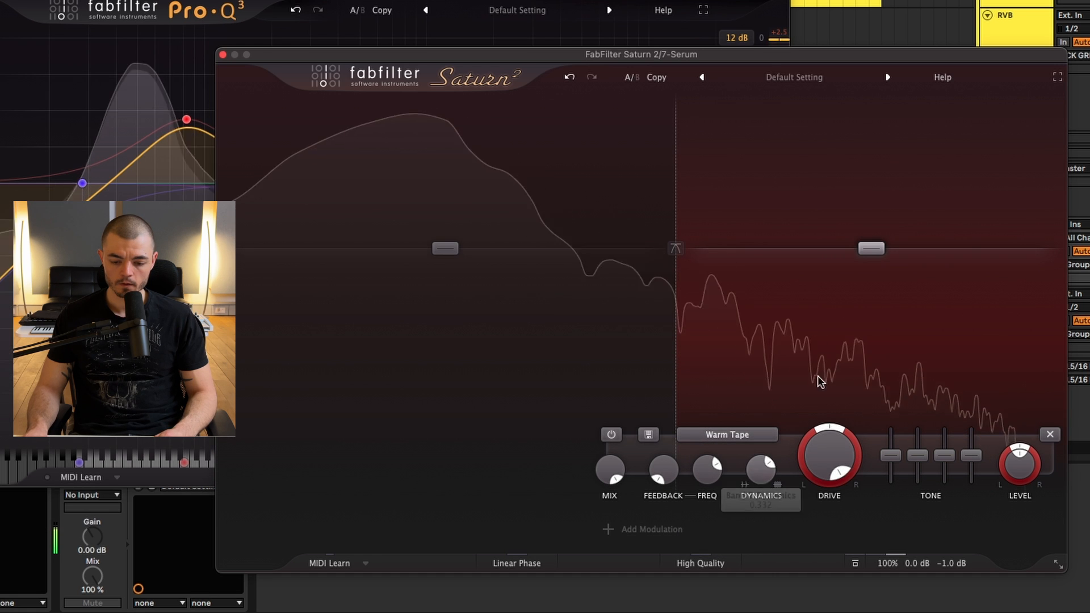
pyautogui.moveTo(677, 206); pyautogui.dragTo(699, 213)
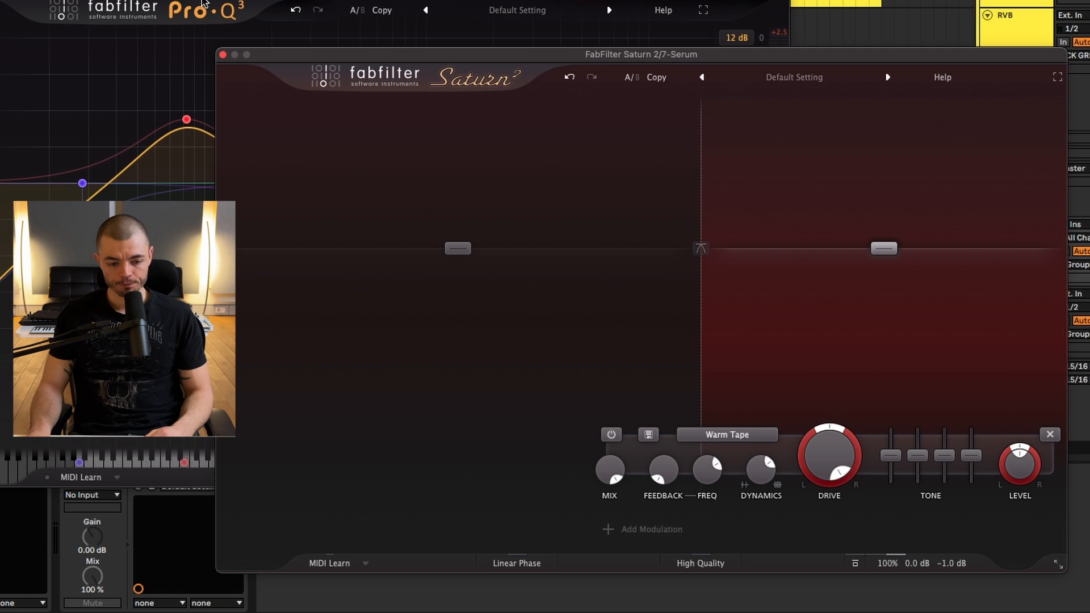
# Add a bell cut of about -3.4 dB at 1073 Hz to the 7 Serum track's Pro-Q 3.
pyautogui.click(933, 326)
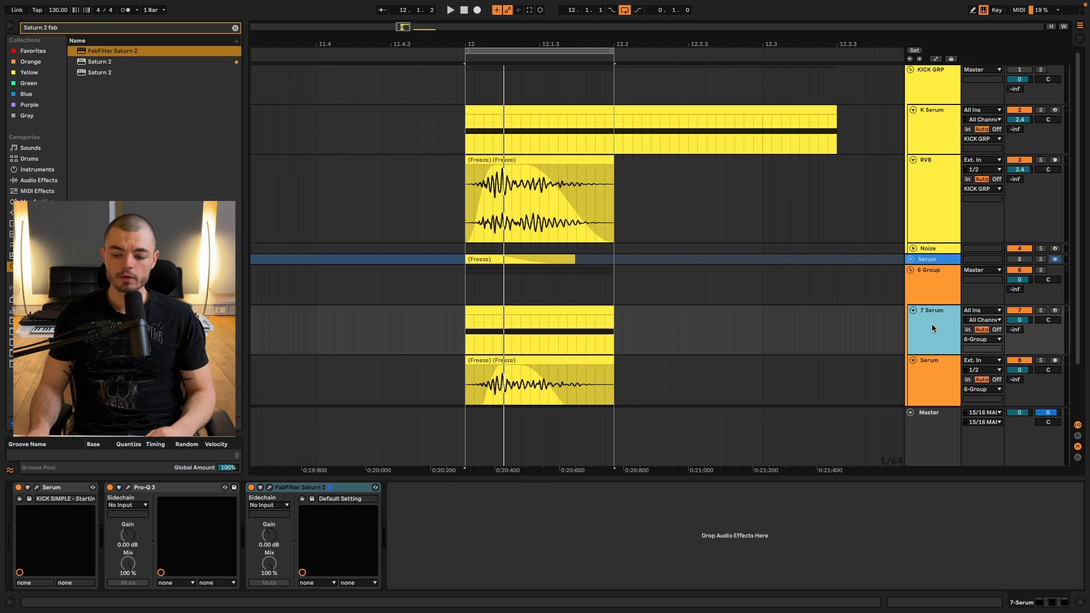
pyautogui.click(128, 487)
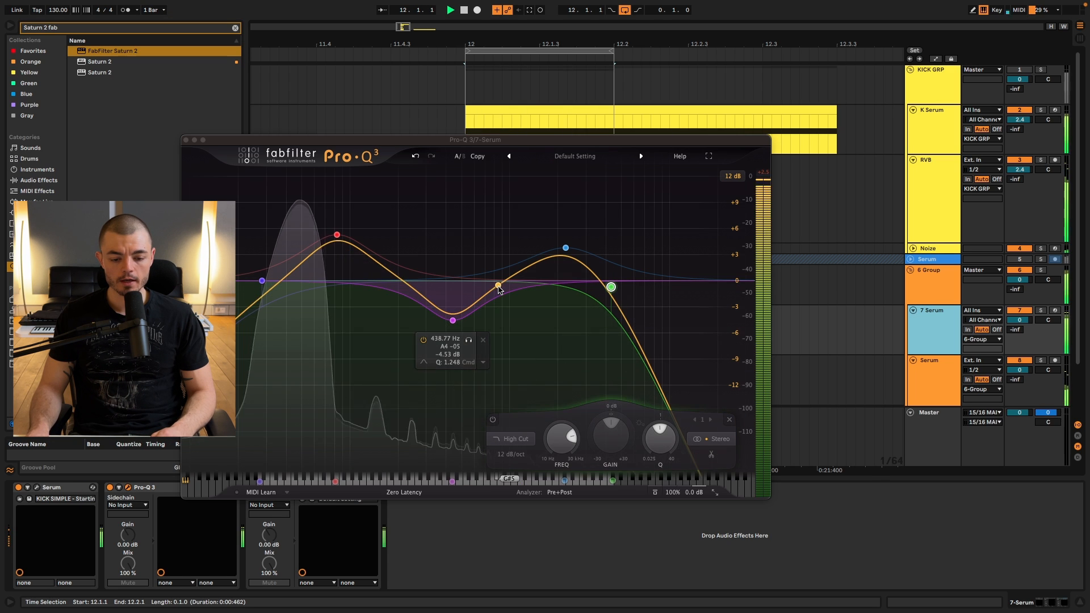
pyautogui.moveTo(499, 287); pyautogui.dragTo(511, 205)
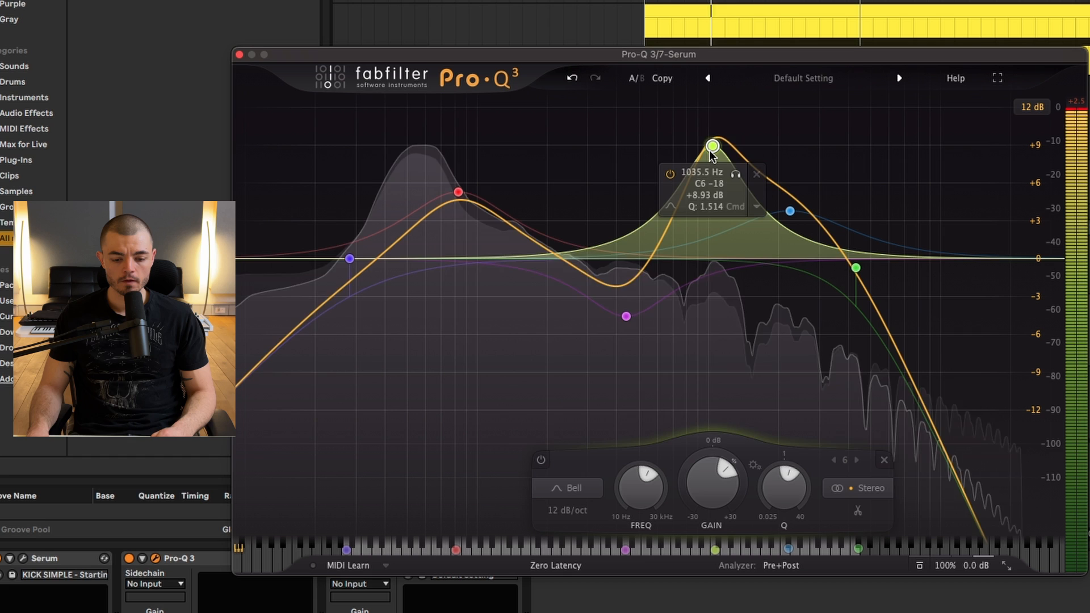
pyautogui.moveTo(713, 146); pyautogui.dragTo(716, 301)
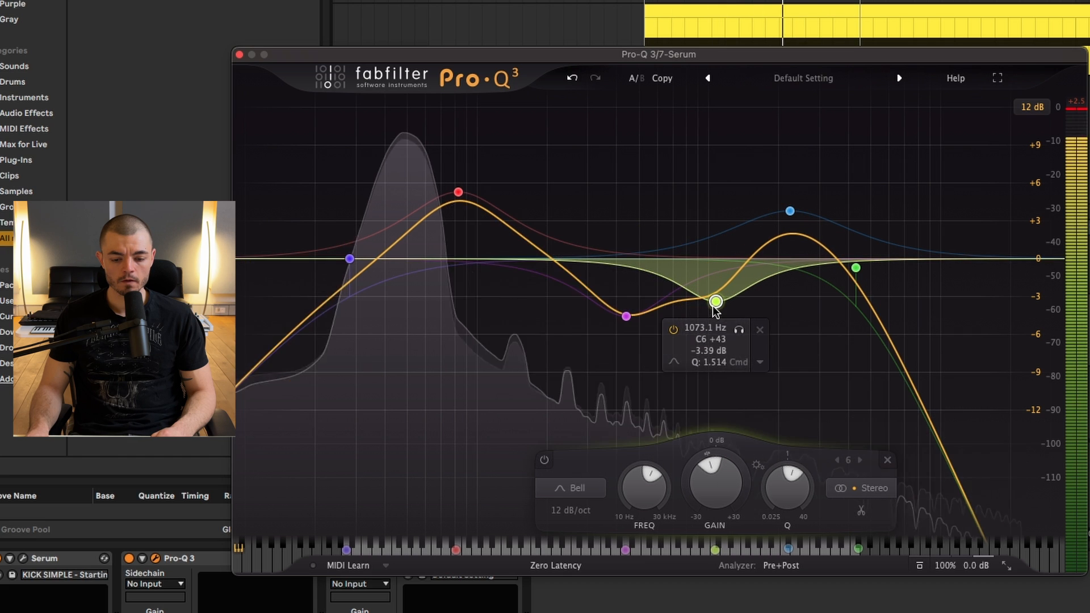
# Reduce the EQ's upper-mid boost, shift it slightly higher in frequency, and move the high cut slightly lower.
pyautogui.moveTo(855, 268); pyautogui.dragTo(969, 284)
pyautogui.moveTo(790, 210); pyautogui.dragTo(806, 234)
pyautogui.moveTo(969, 284); pyautogui.dragTo(834, 276)
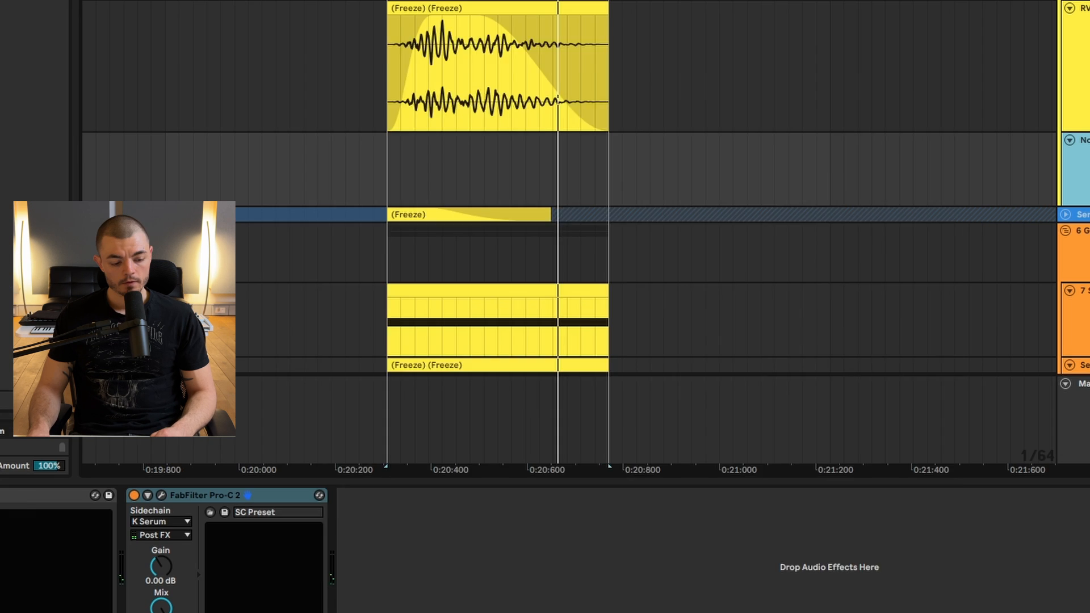
# Examine the Noize track's effects, including the Pro-Q 3 low cut and the Pro-C 2 compressor sidechained to K Serum during playback.
pyautogui.click(70, 488)
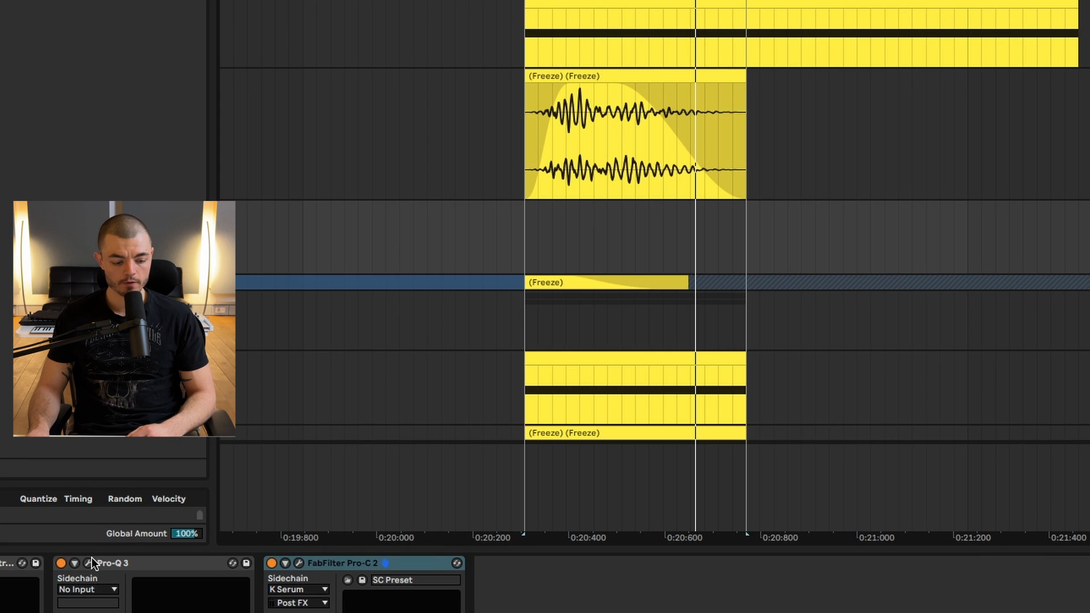
pyautogui.click(89, 562)
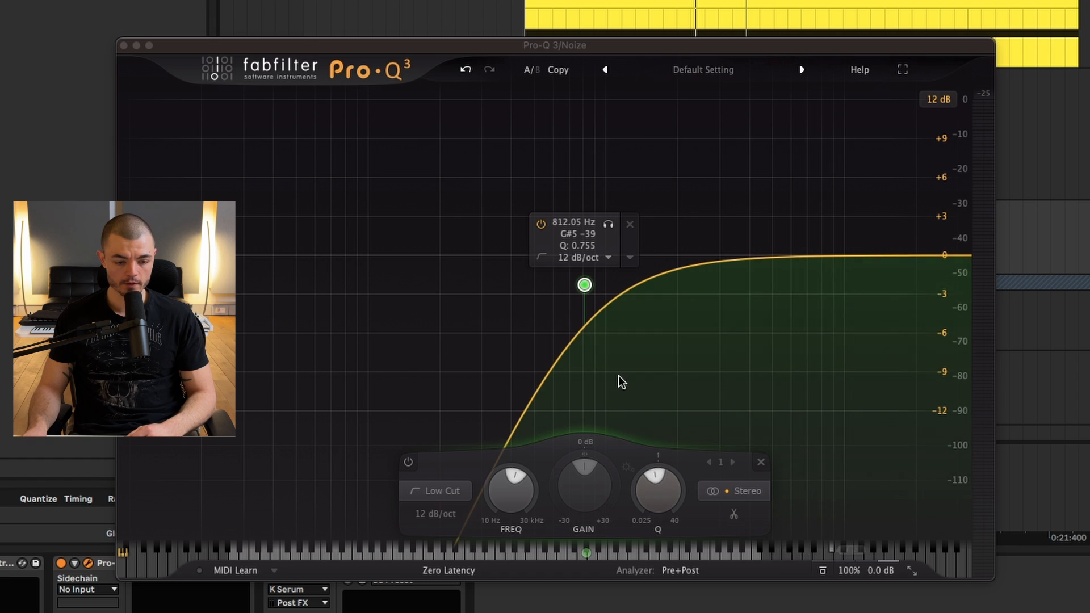
pyautogui.click(124, 45)
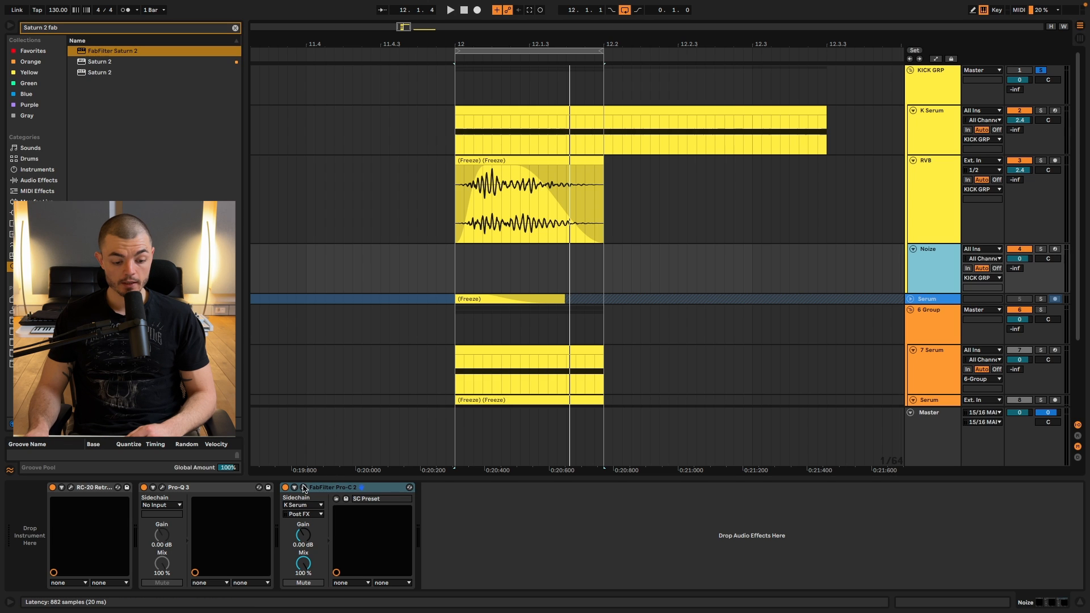
pyautogui.click(304, 488)
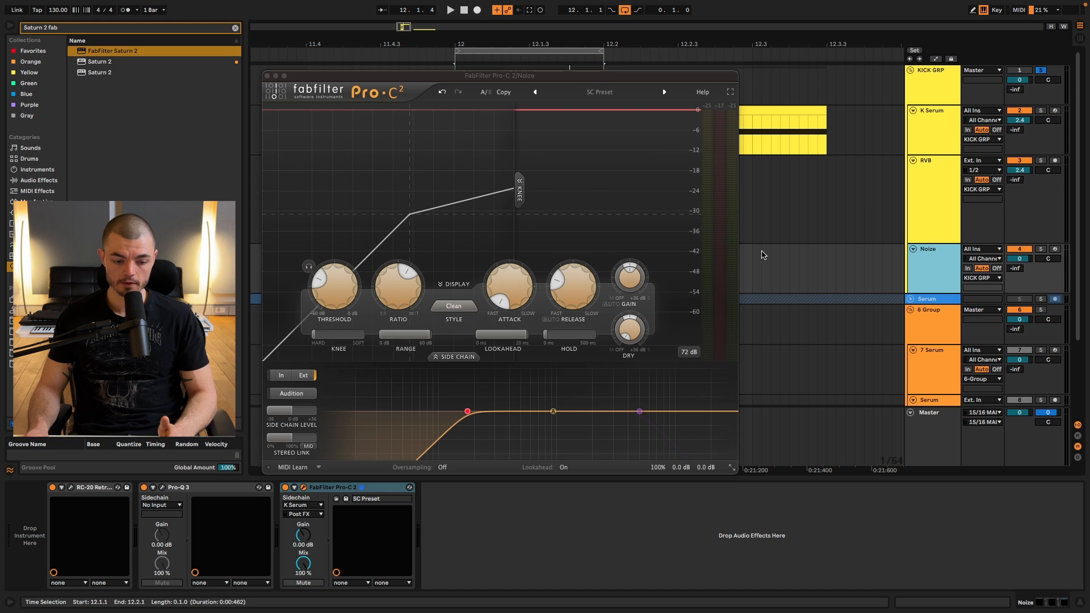
pyautogui.press('space')
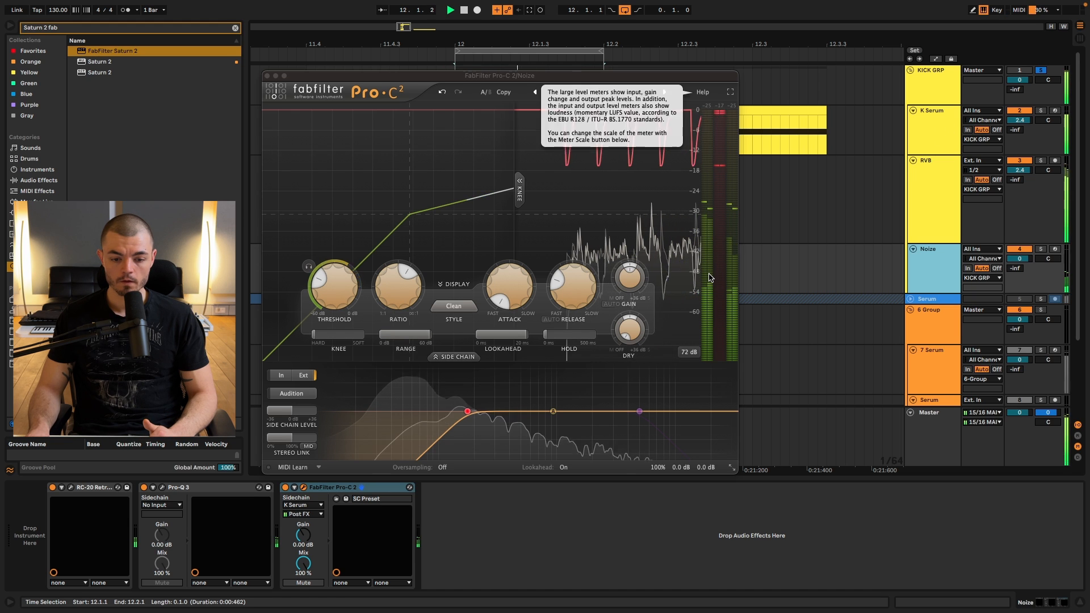
pyautogui.click(267, 75)
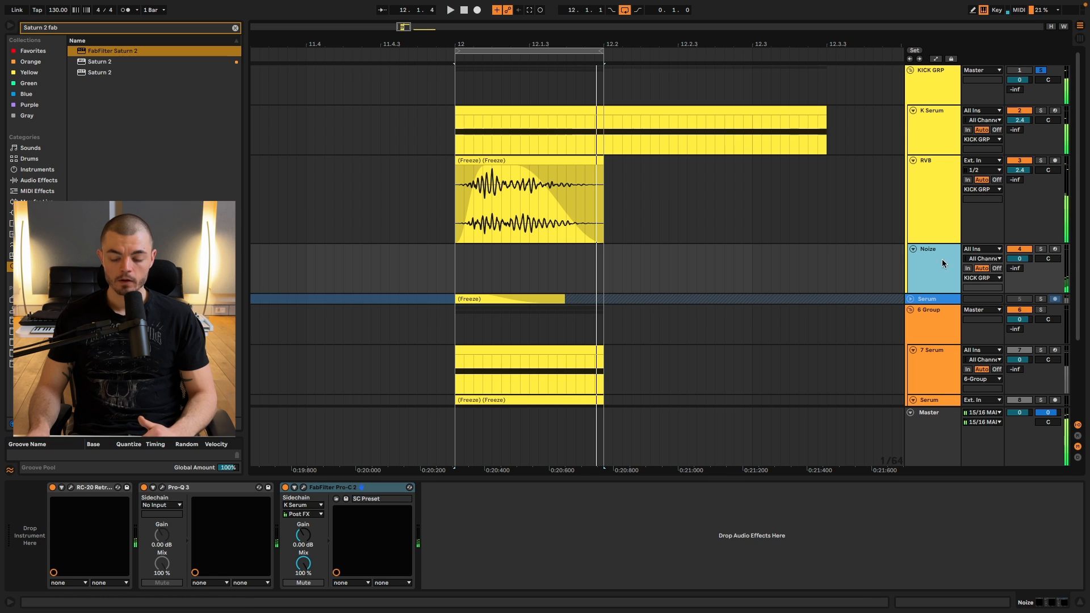
# Reactivate KICK GRP with K Serum soloed and review the kick's Serum patch.
pyautogui.click(934, 132)
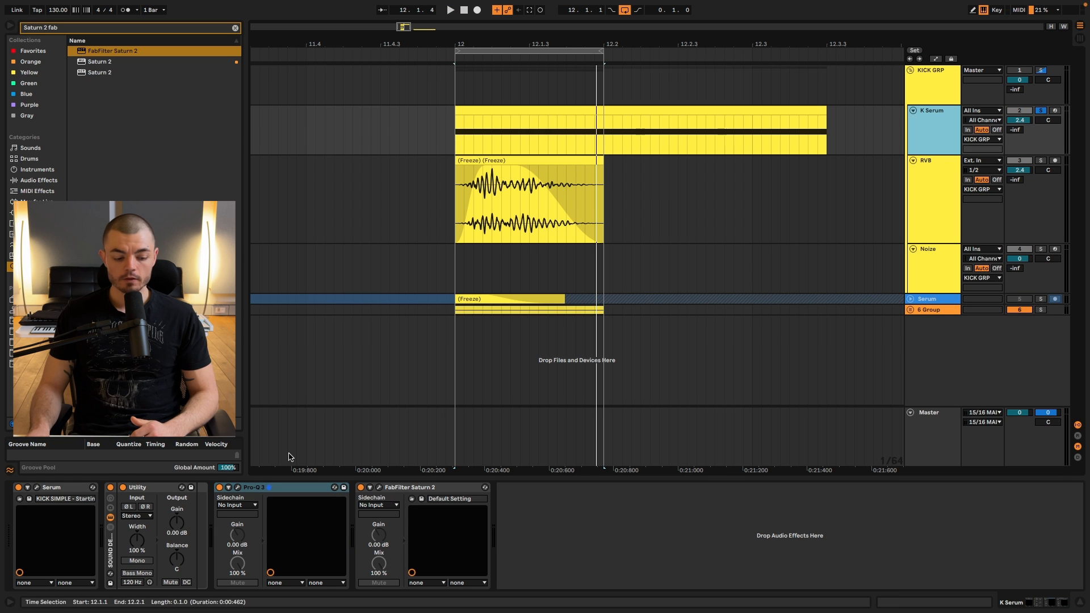
pyautogui.press('F1')
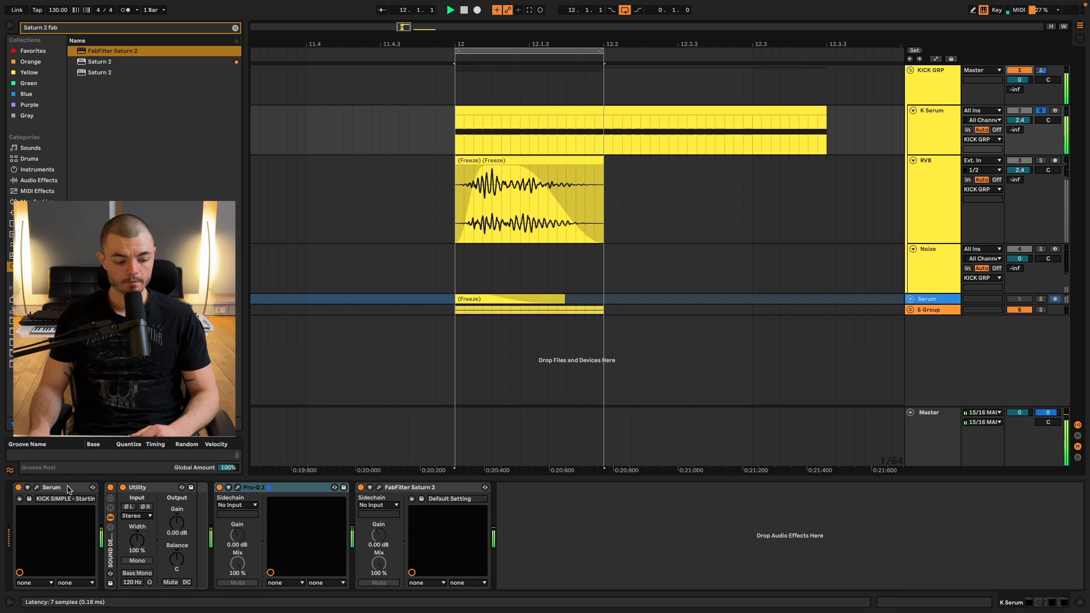
pyautogui.click(36, 488)
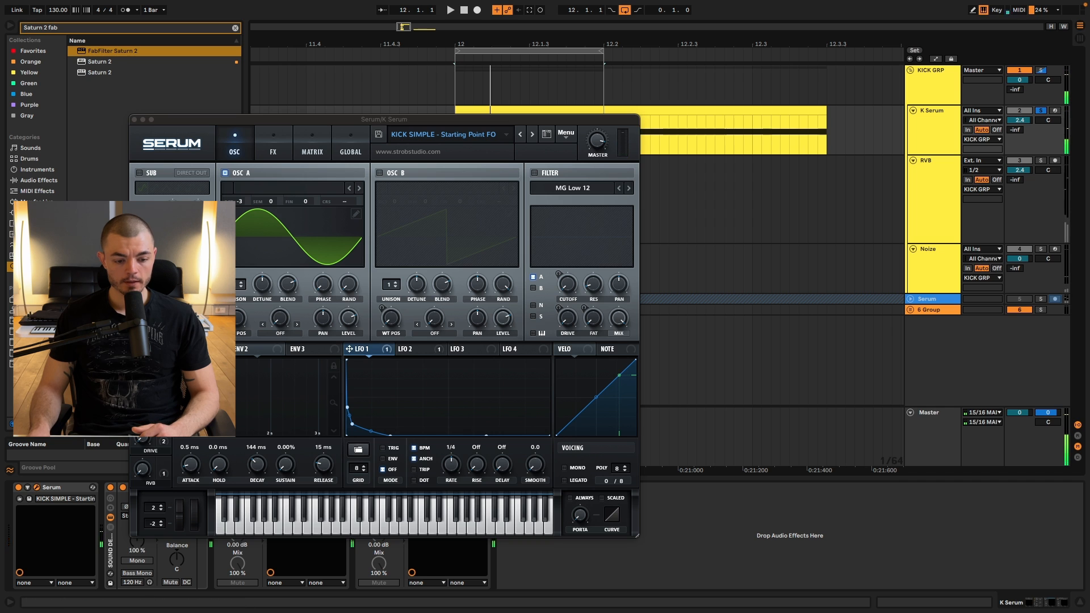
pyautogui.click(134, 120)
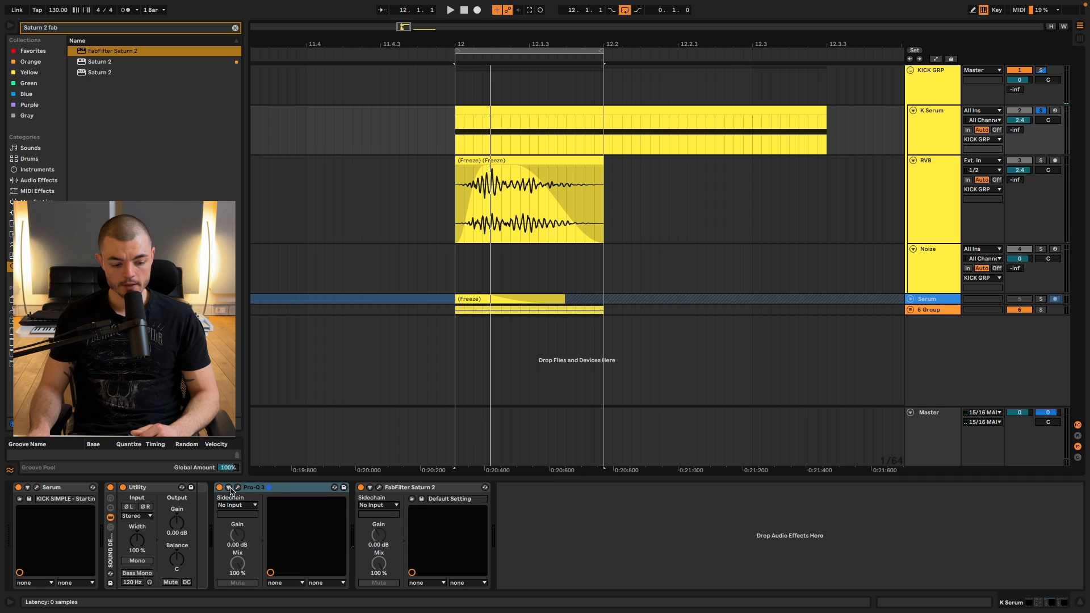
# Examine the K Serum track's Pro-Q 3 curve and two-band Saturn 2 settings during looped playback.
pyautogui.click(238, 488)
pyautogui.press('space')
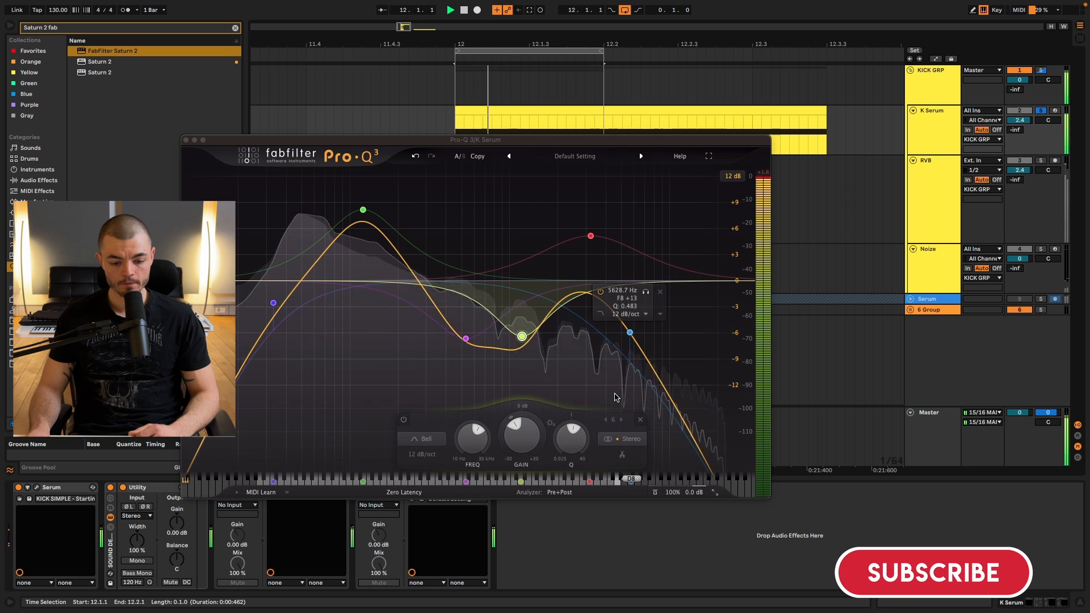
pyautogui.press('space')
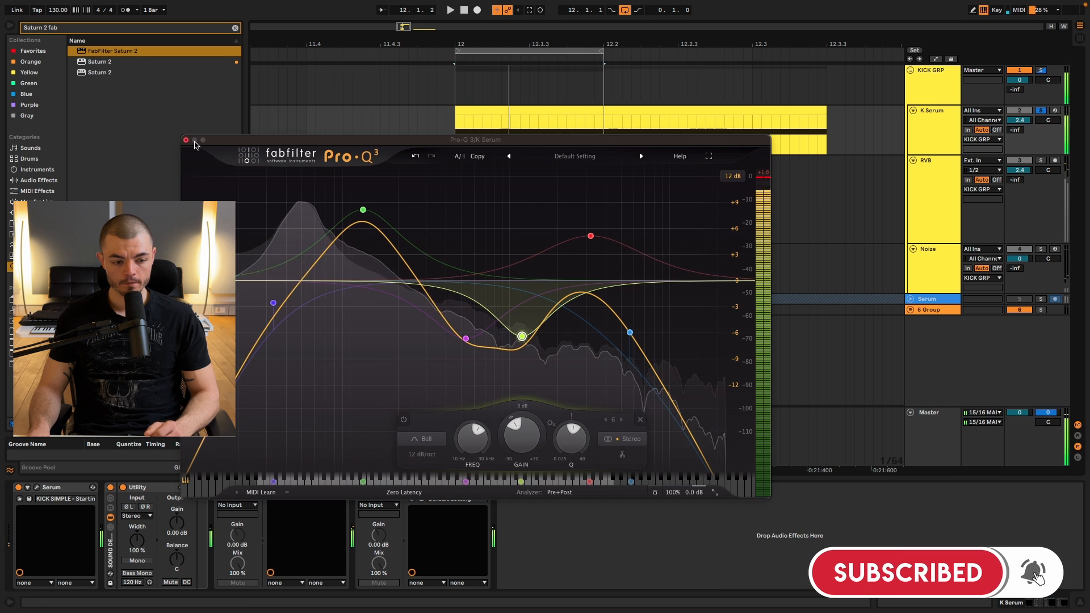
pyautogui.click(186, 140)
pyautogui.click(379, 489)
pyautogui.press('space')
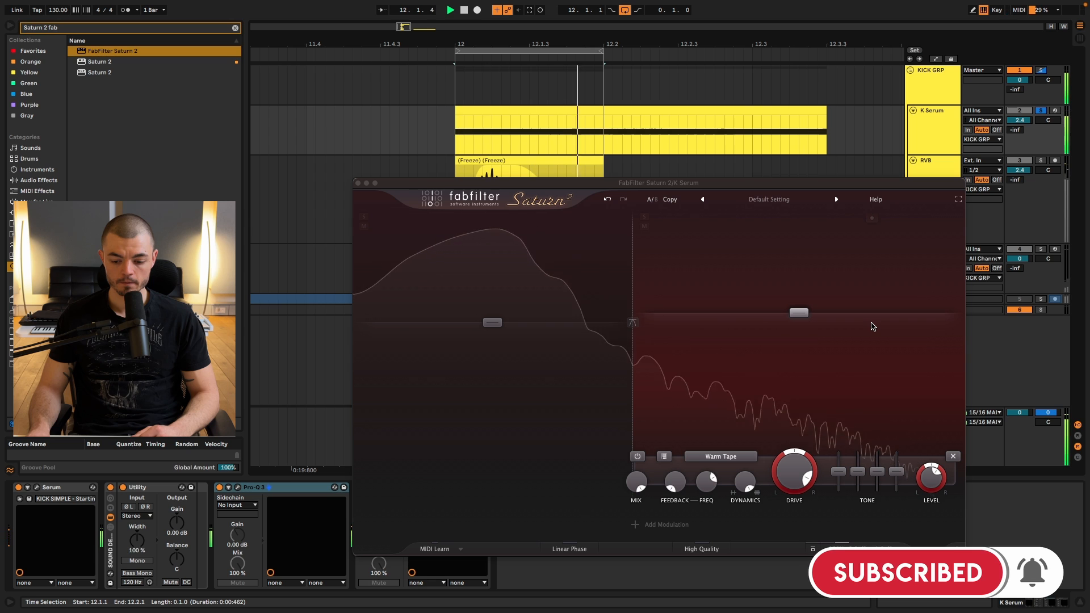
# Close Saturn 2, examine the RVB track's Pro-Q 3 high cut during soloed playback, and collapse the RVB track.
pyautogui.click(359, 183)
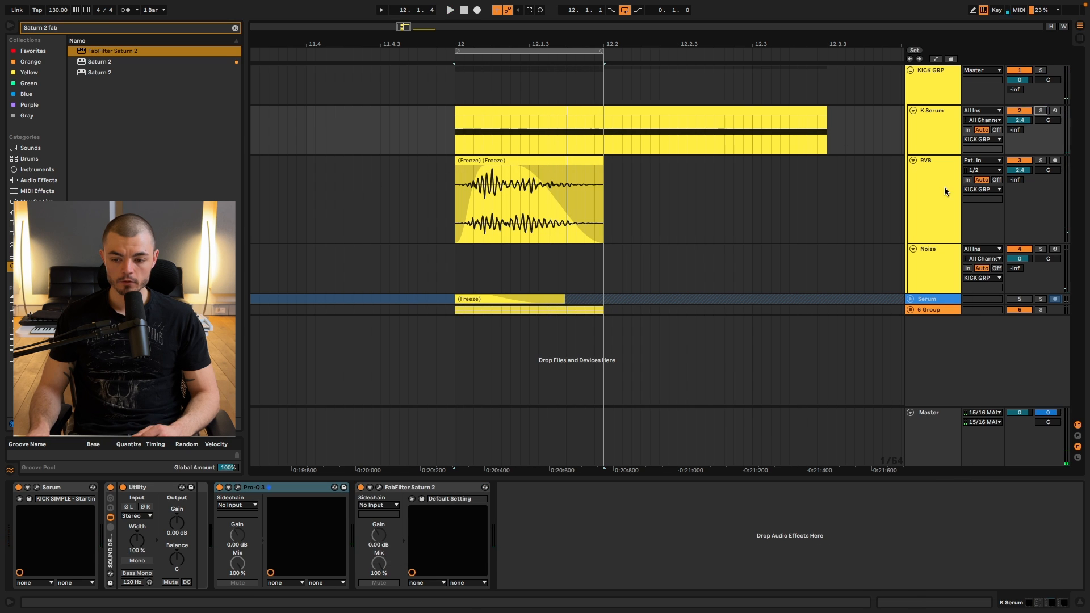
pyautogui.click(929, 215)
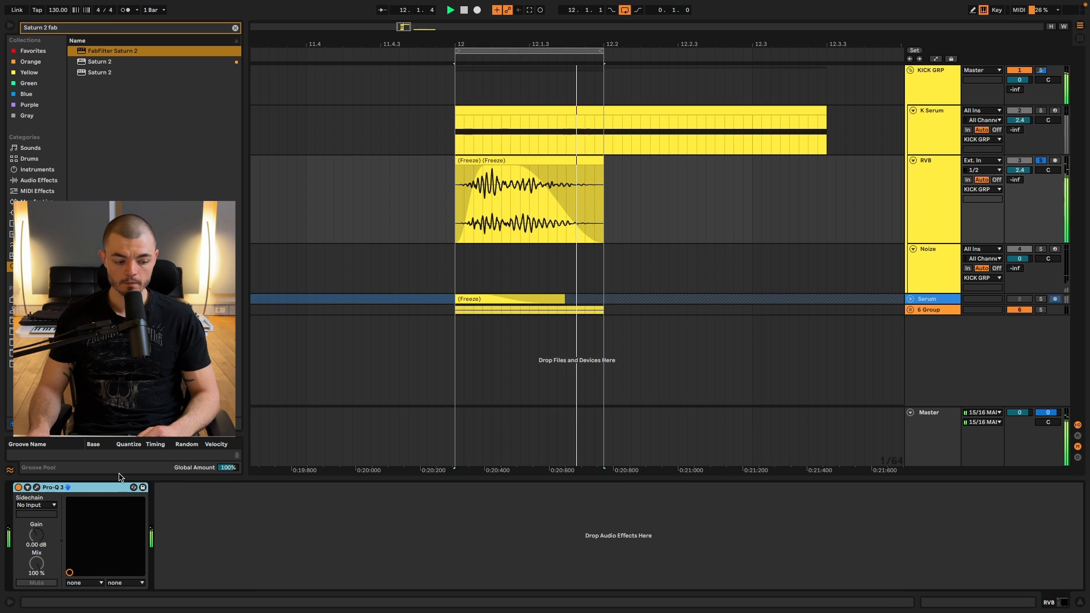
pyautogui.click(35, 488)
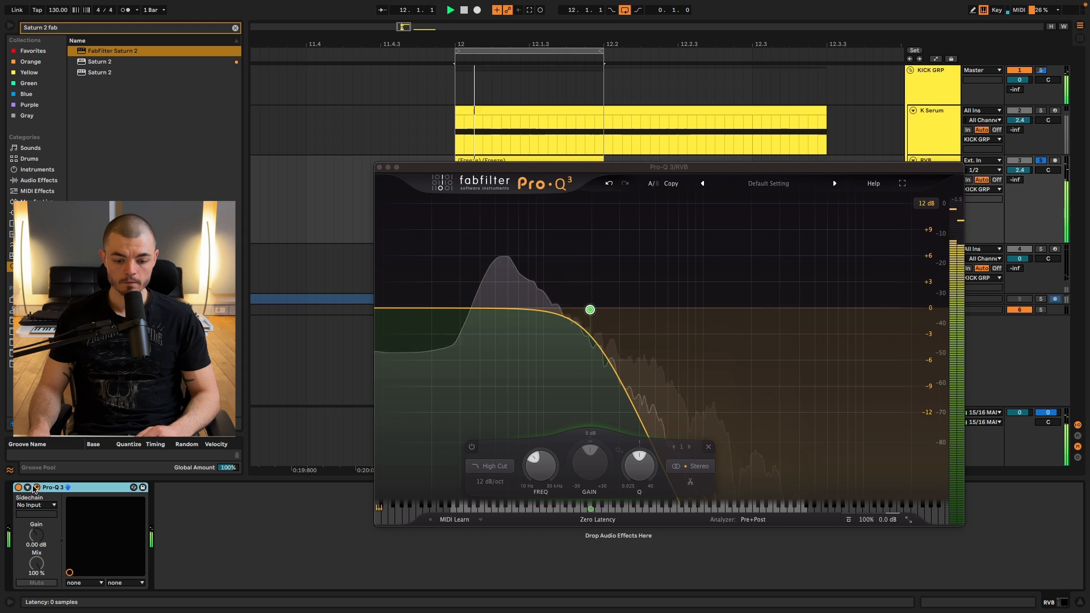
pyautogui.click(35, 488)
pyautogui.click(929, 215)
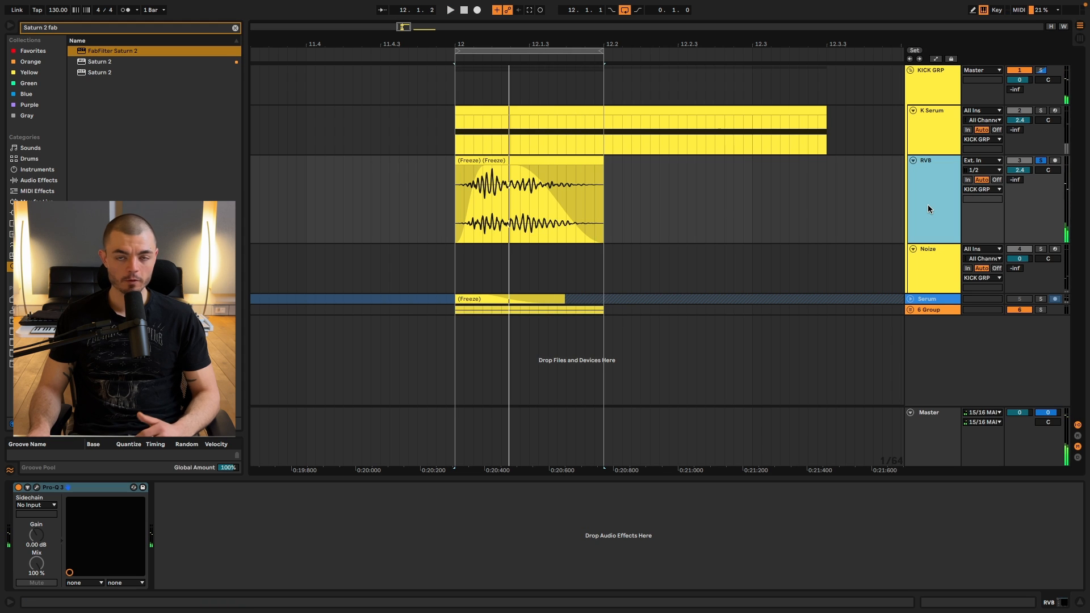
pyautogui.click(913, 161)
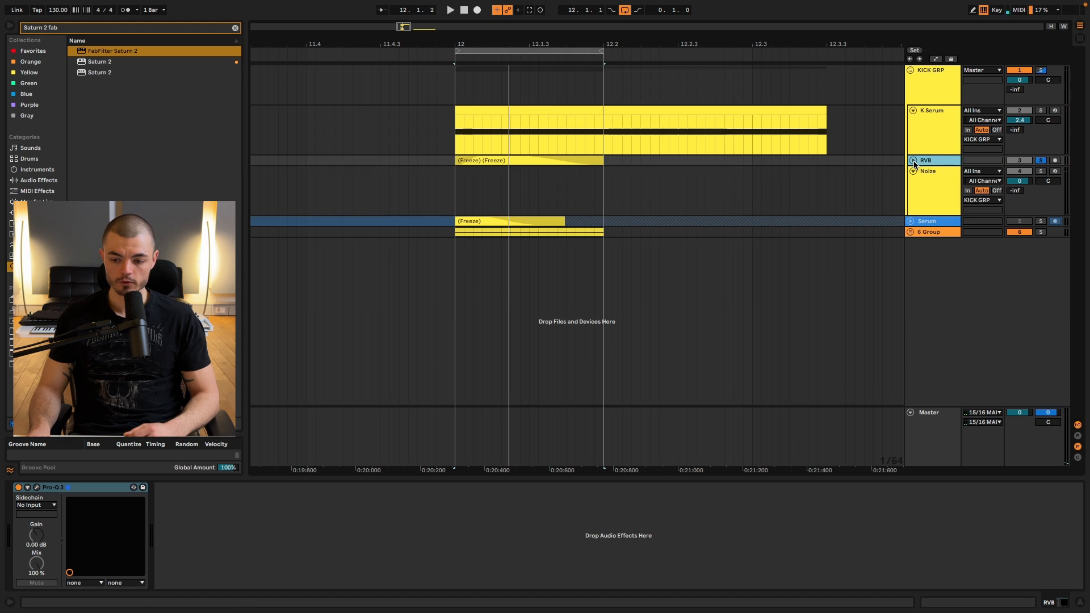
# Examine the KICK GRP's iZotope Trash 2 distortion settings and its Pro-Q 3 curve, playing back the full kick.
pyautogui.click(918, 89)
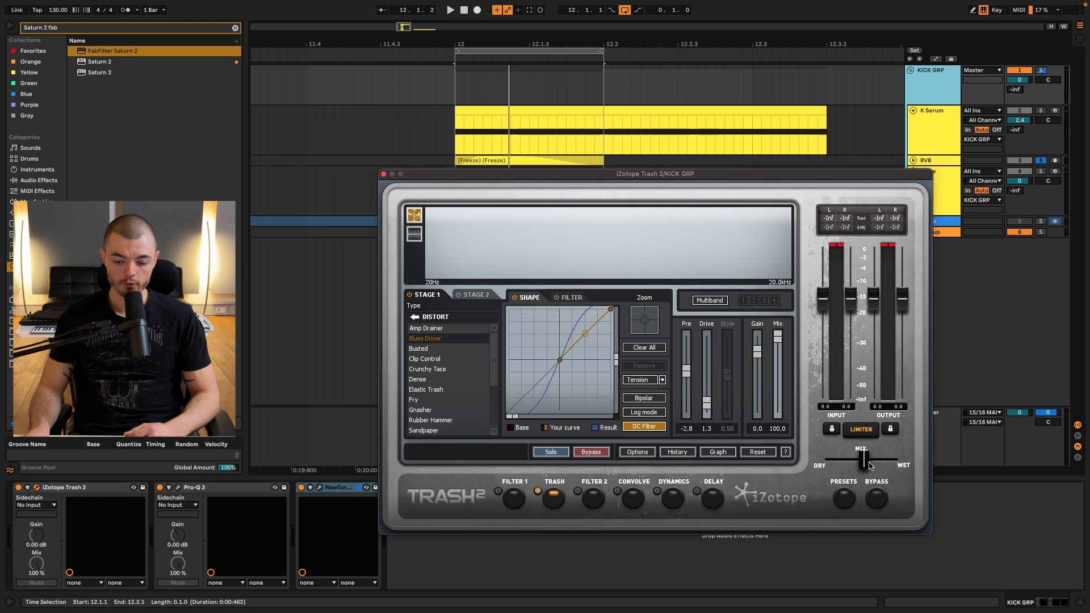
pyautogui.click(384, 175)
pyautogui.click(178, 487)
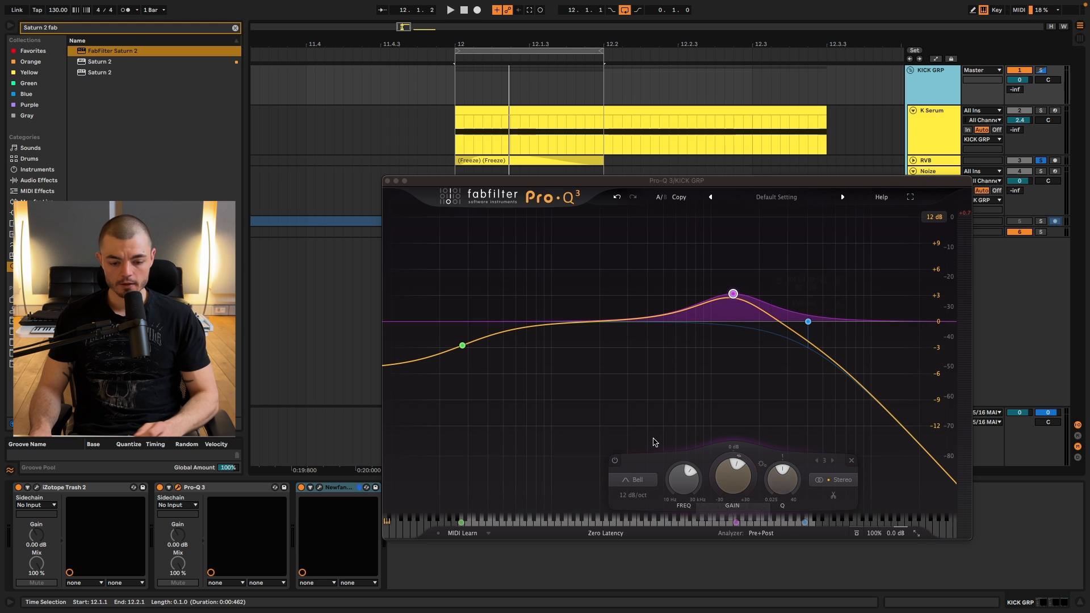
pyautogui.press('space')
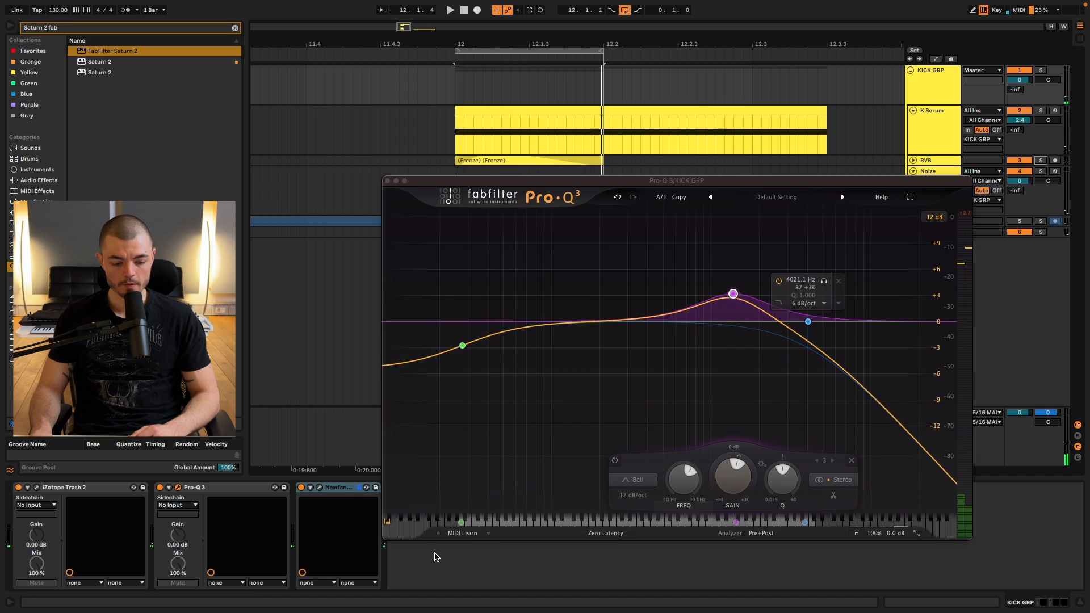
# Examine the KICK GRP's Newfangled Saturate clipper settings and level meters during looped playback, and close both plugin windows.
pyautogui.click(310, 488)
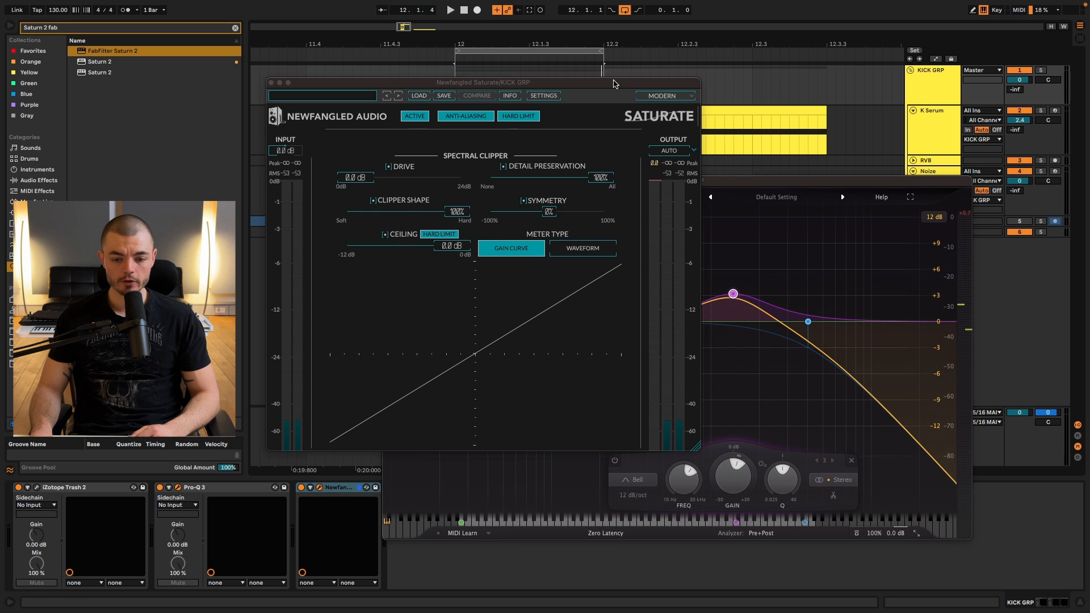
pyautogui.moveTo(614, 83); pyautogui.dragTo(717, 197)
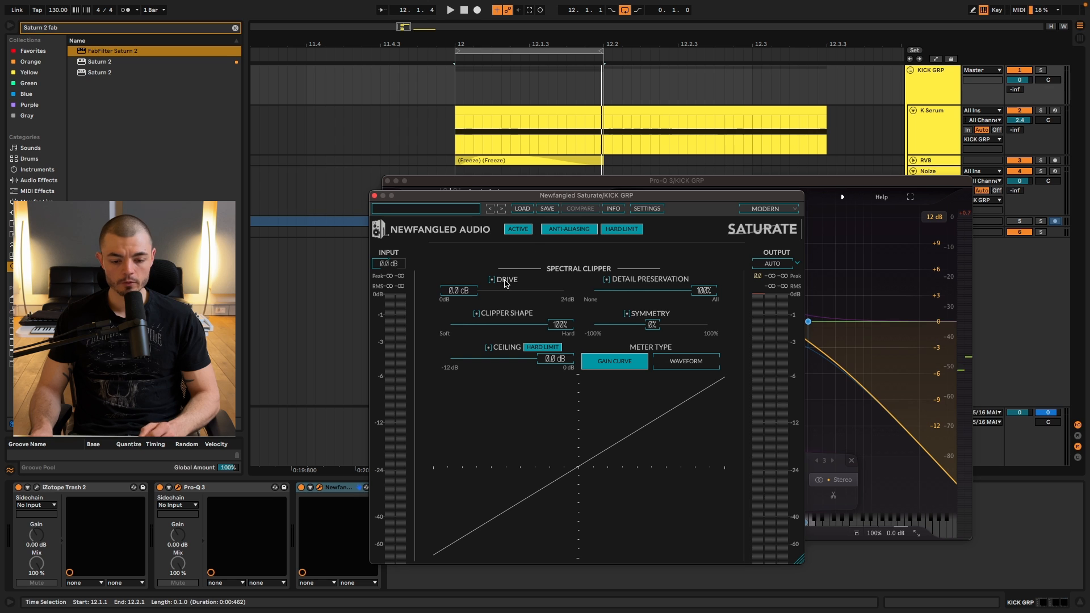
pyautogui.press('space')
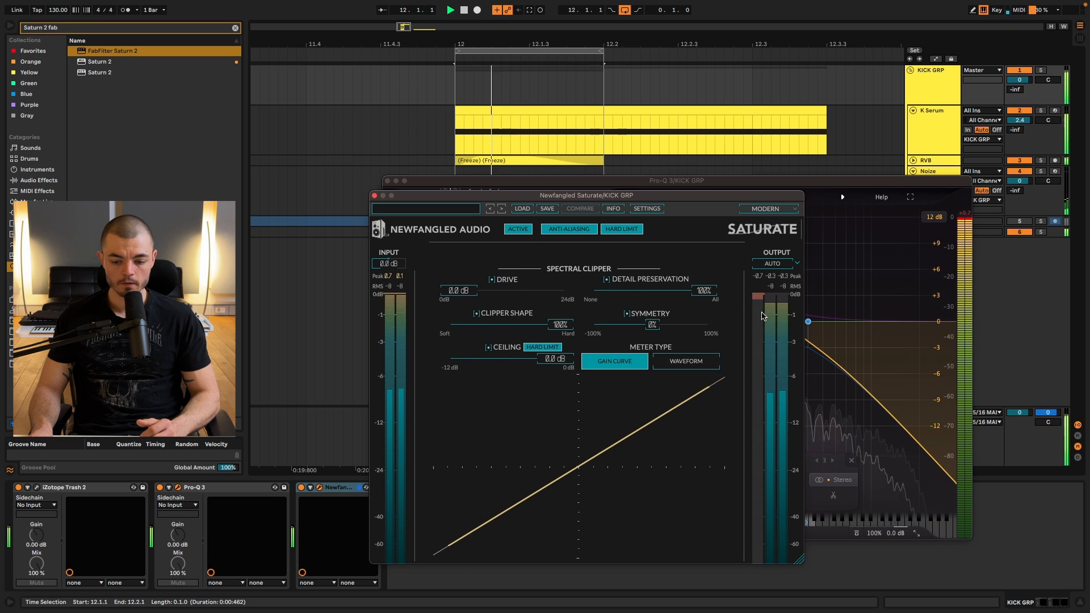
pyautogui.press('space')
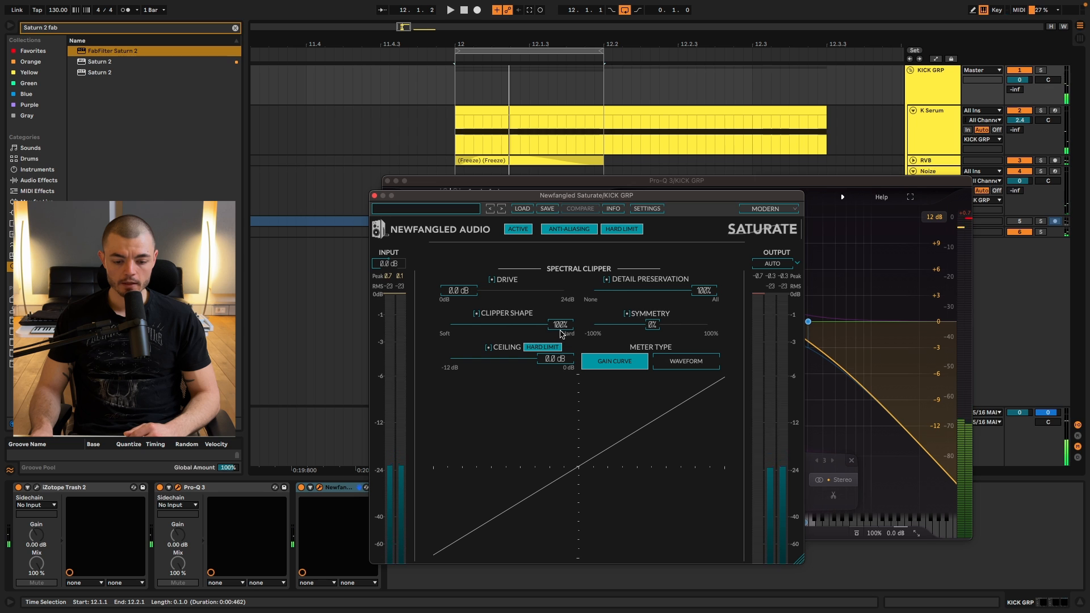
pyautogui.click(375, 195)
pyautogui.click(388, 181)
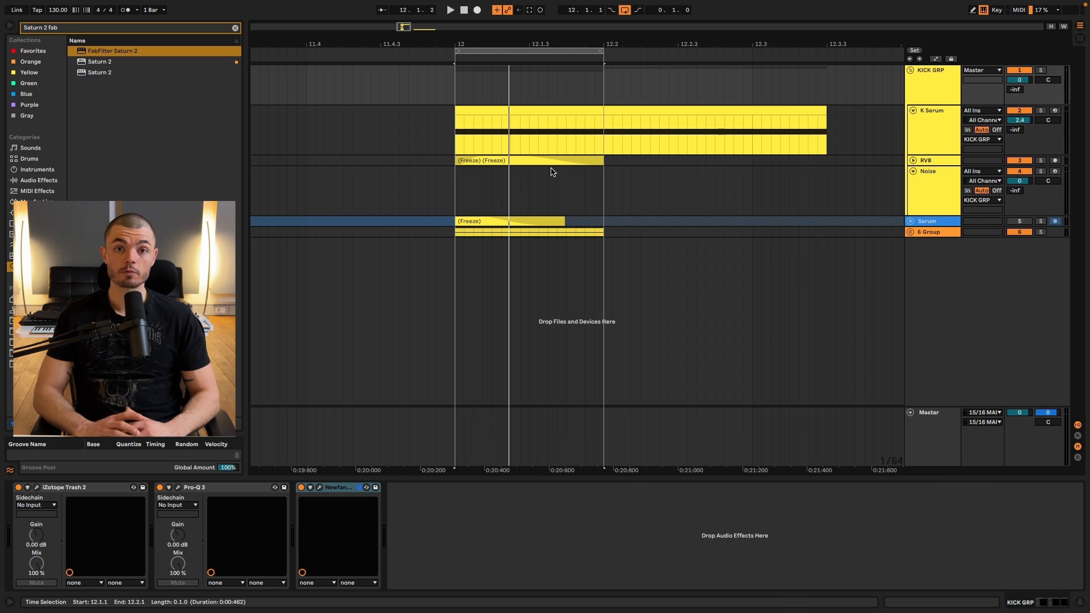